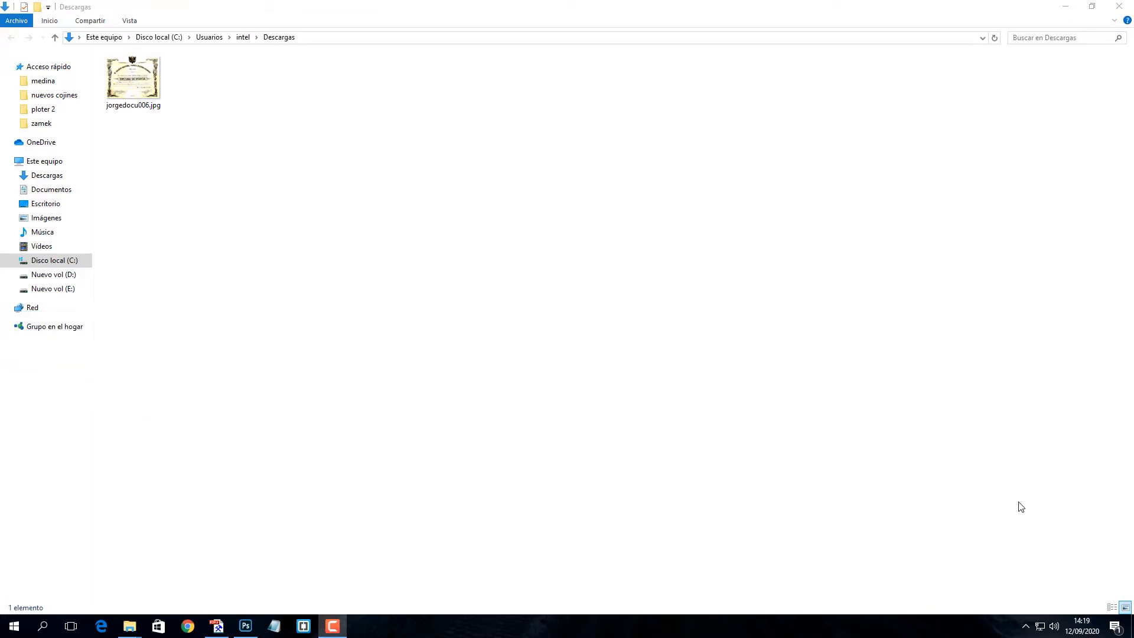
Open the scanned diploma jorgedocu006.jpg from Descargas in the Photos viewer
double_click(155, 109)
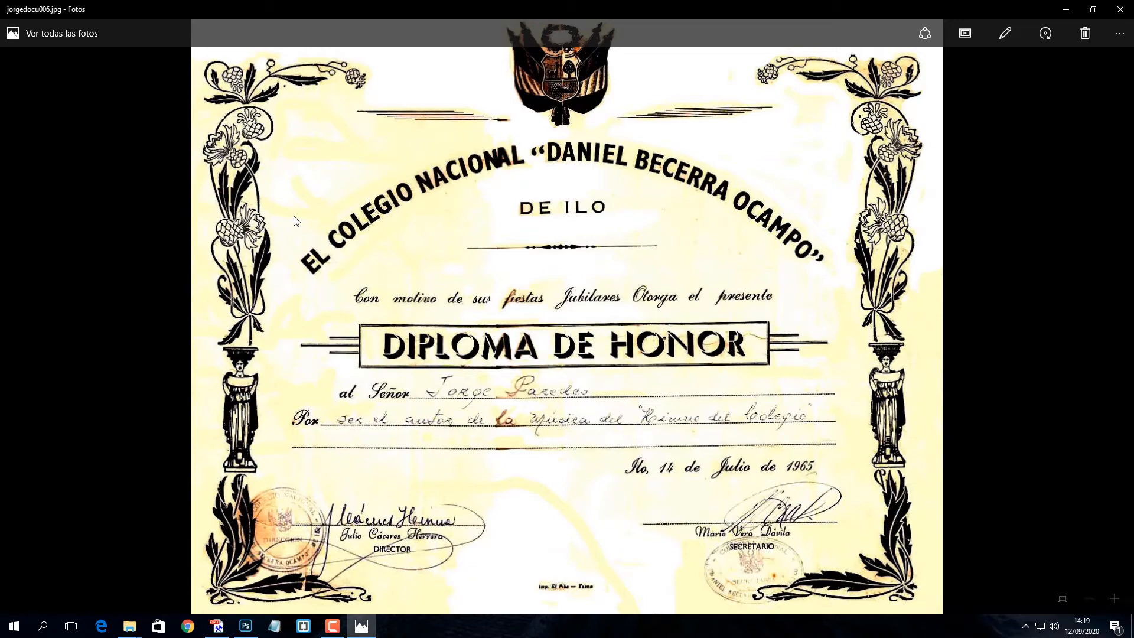
Zoom in on the secretary's signature, close Photos, and drag the jpg into Photoshop
scroll(752, 528, "up", 3)
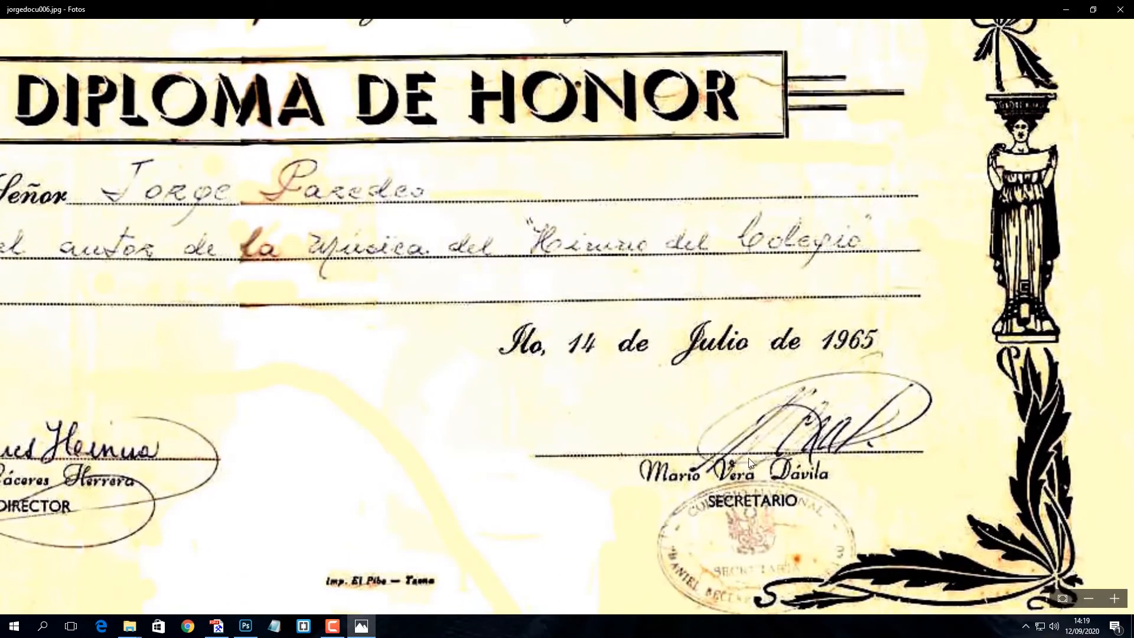
left_click(1120, 9)
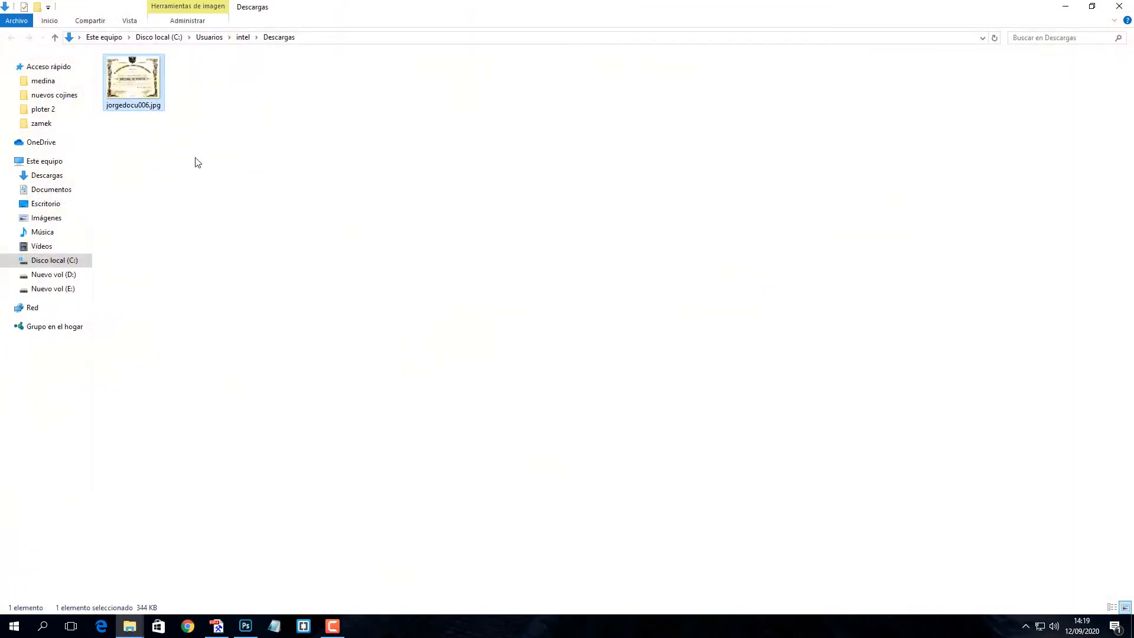
left_click_drag(142, 96, 323, 282)
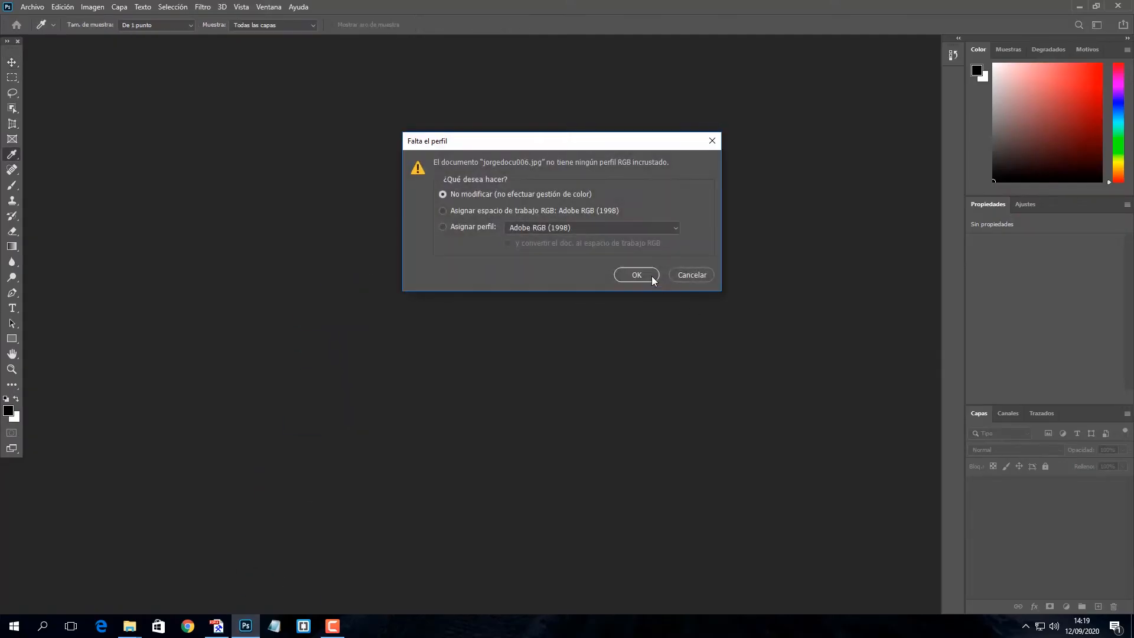
Open the diploma without colour management and zoom to 400% on the secretary's signature
left_click(650, 273)
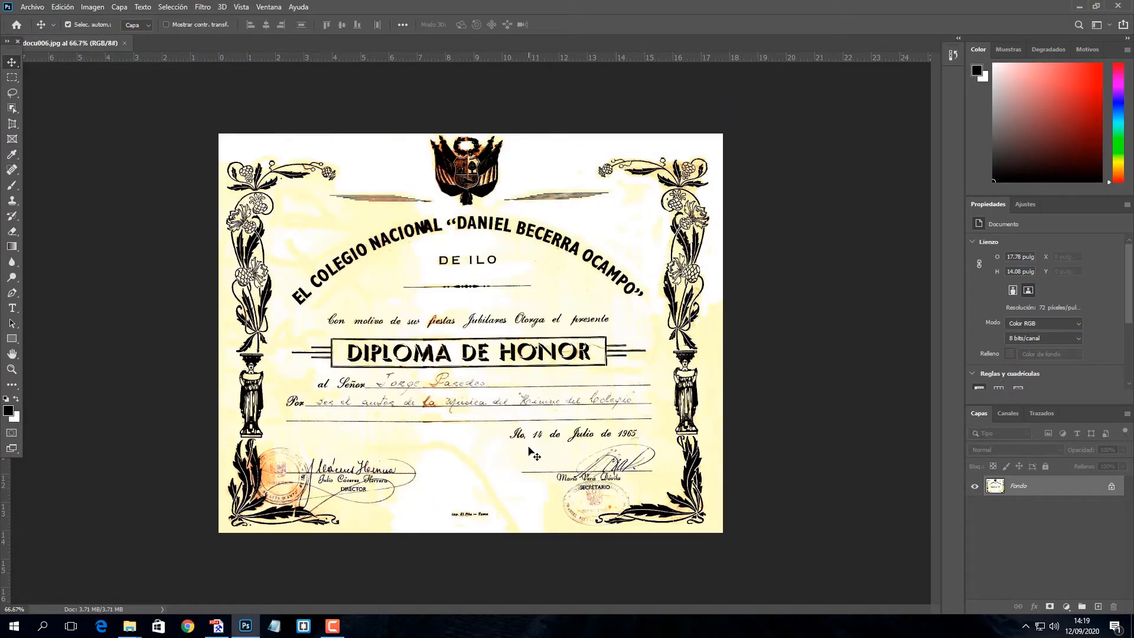
key("ctrl+plus")
key("ctrl+plus")
key("ctrl+plus")
key("ctrl+plus")
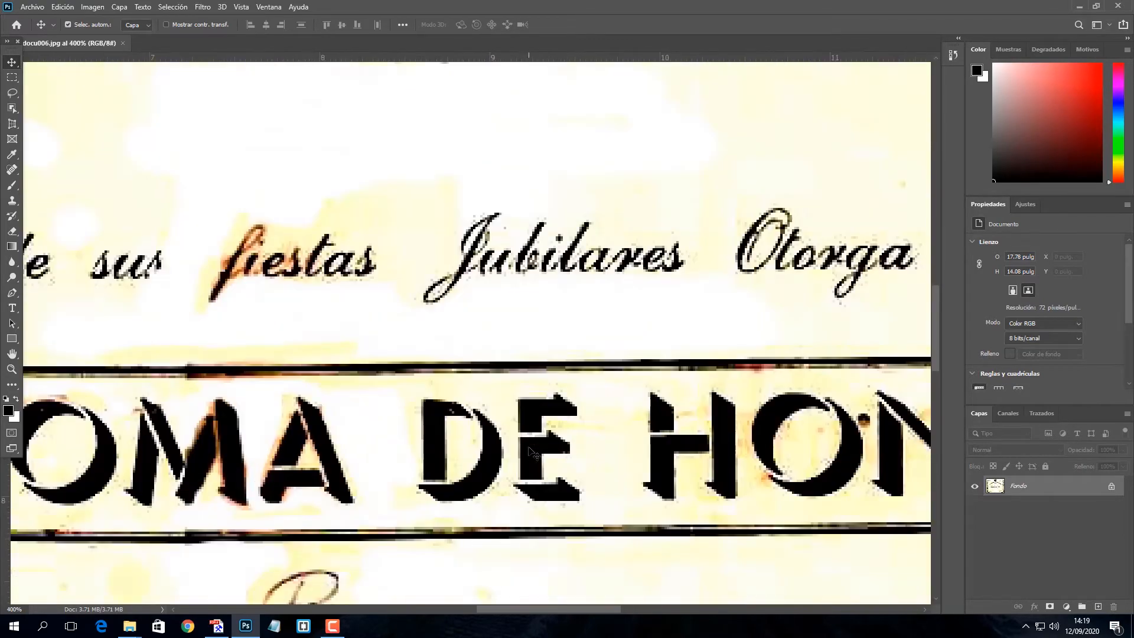
mouse_move(546, 376)
left_mouse_down()
mouse_move(520, 347)
mouse_move(16, 142)
left_mouse_up()
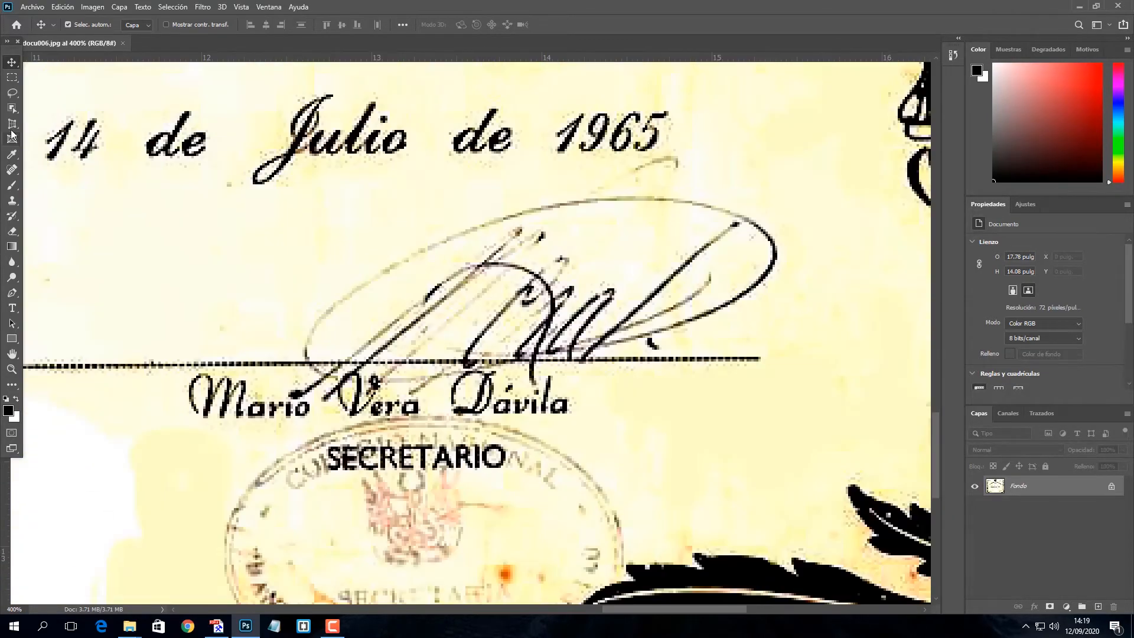
Crop the image to the signature and its line, a 2.99 × 1.44 in canvas
left_click(14, 127)
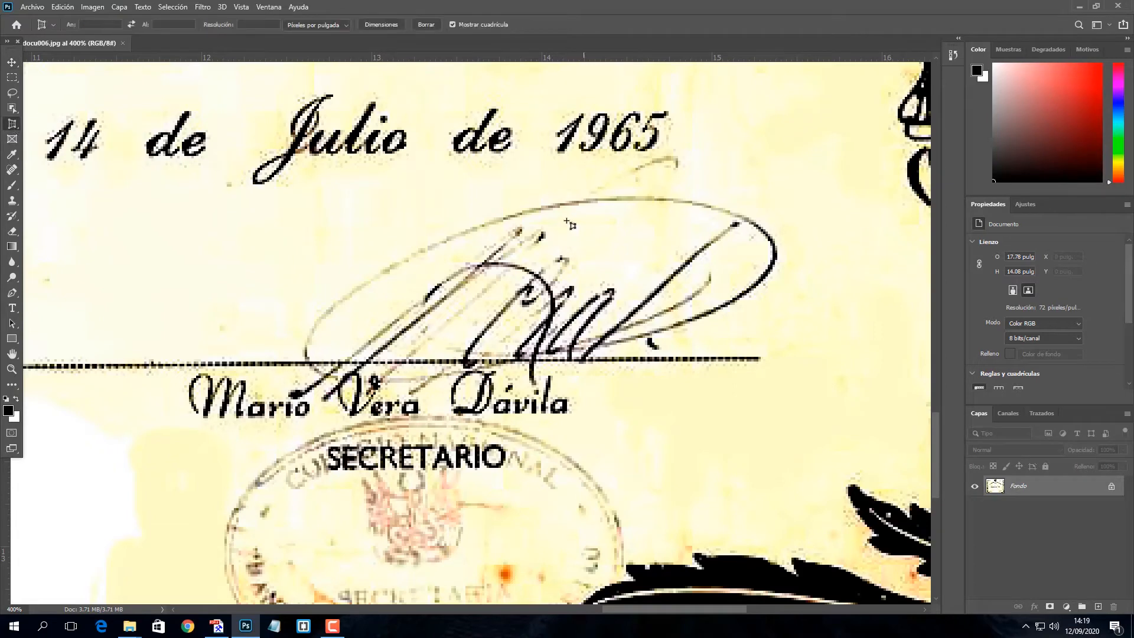
mouse_move(273, 166)
left_mouse_down()
mouse_move(784, 361)
mouse_move(788, 422)
mouse_move(781, 409)
left_mouse_up()
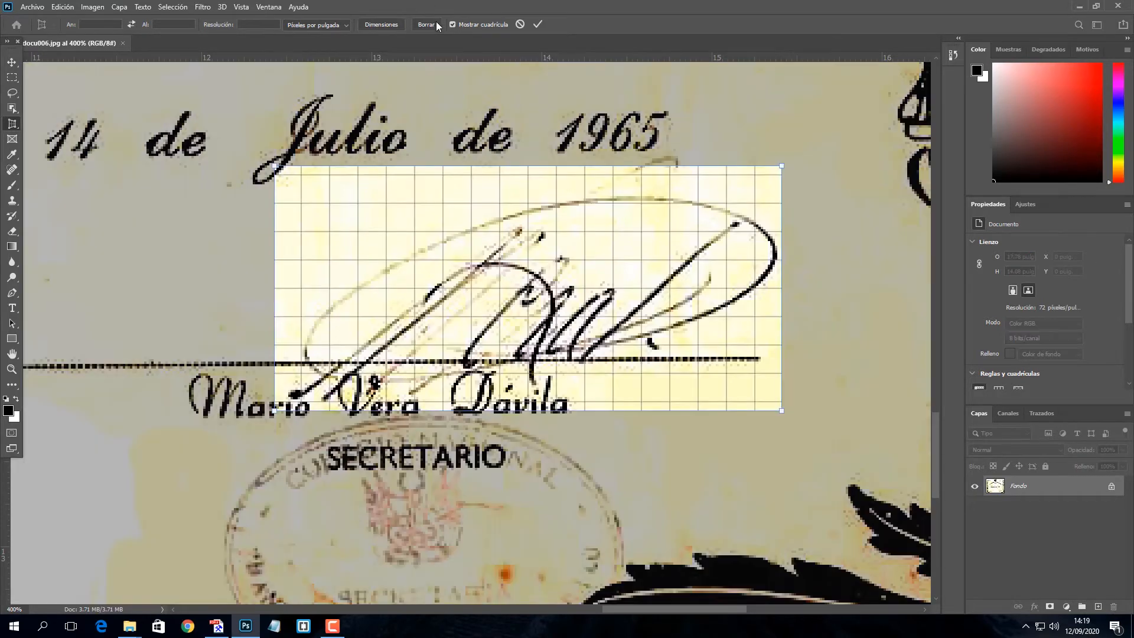
left_click(536, 25)
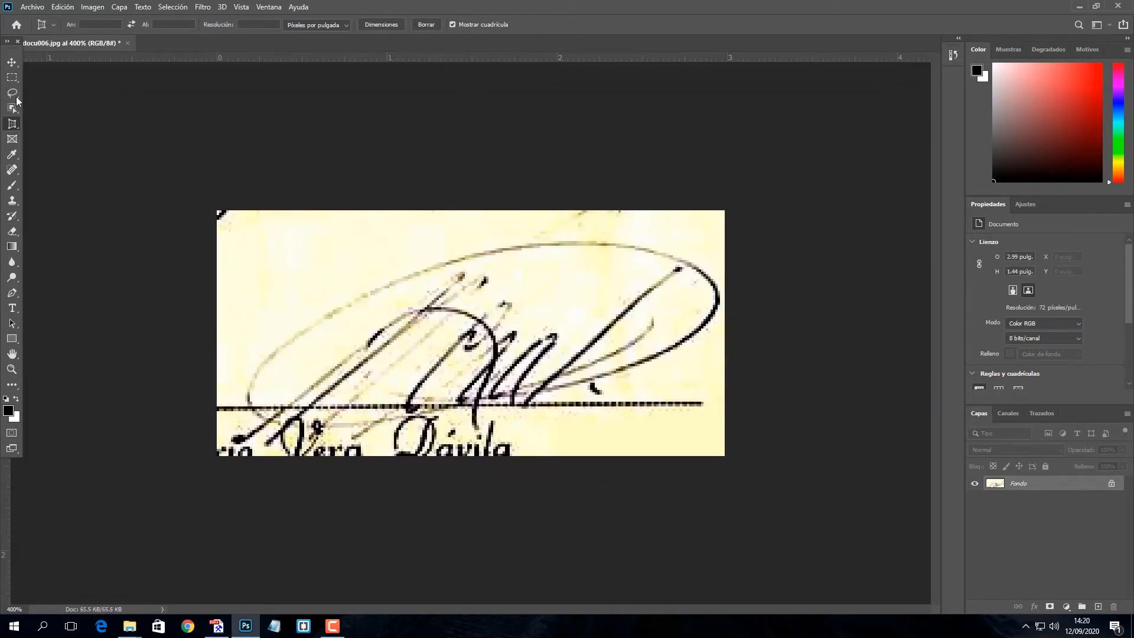
left_click(7, 62)
Zoom to 500% and trace a Pen path along the oval's upper edge
key("ctrl+plus")
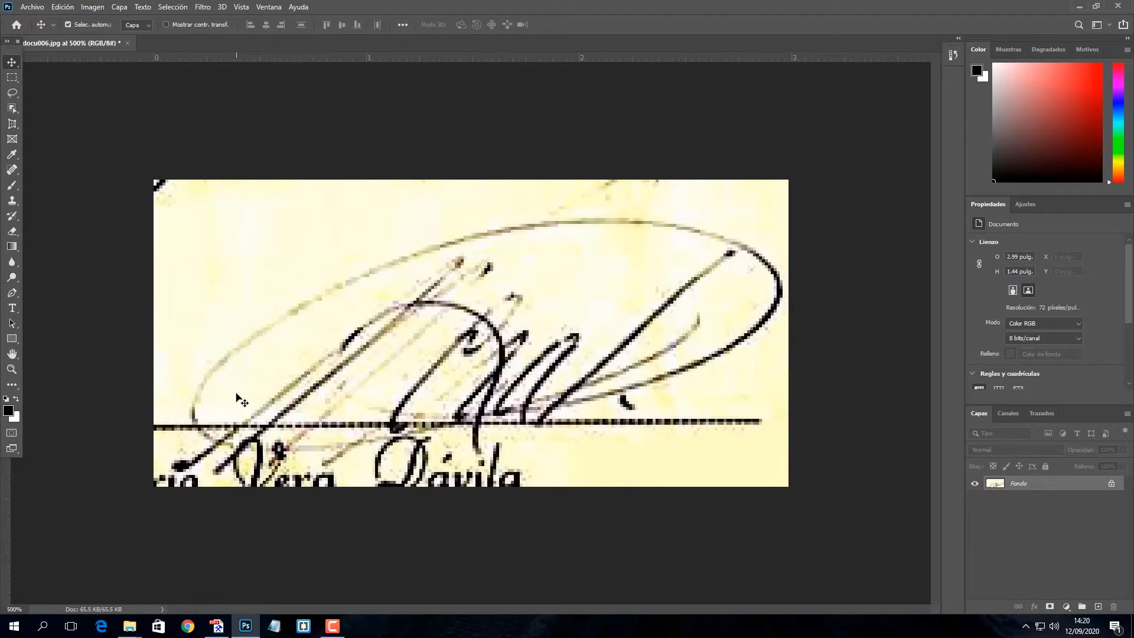
left_click(12, 293)
left_click(139, 424)
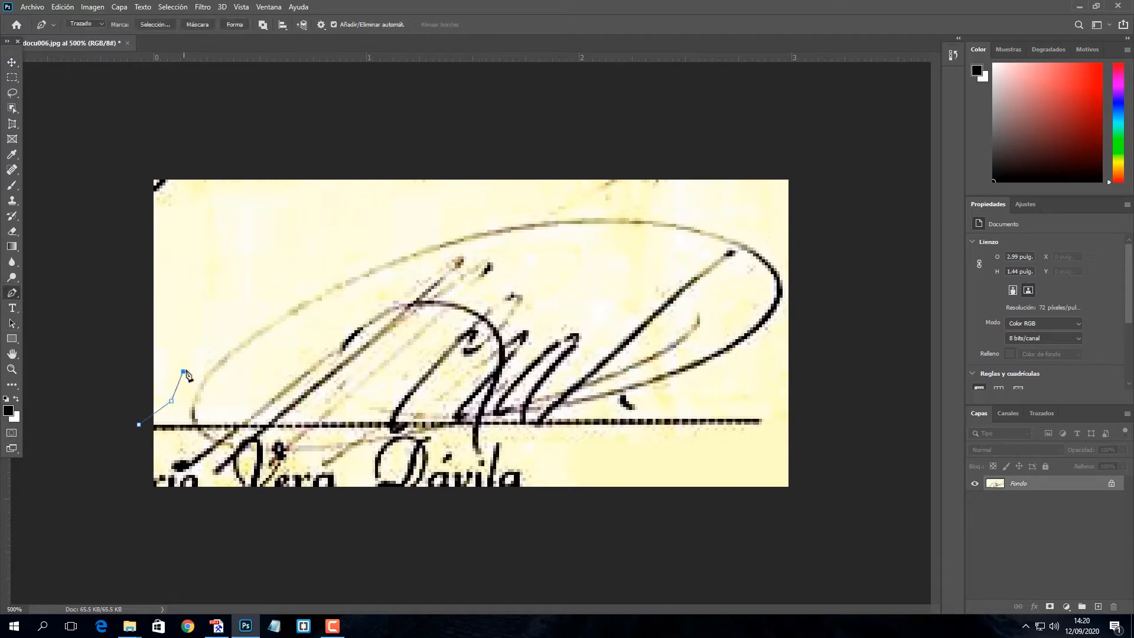
left_click(230, 342)
left_click(277, 308)
left_click(375, 261)
left_click(449, 236)
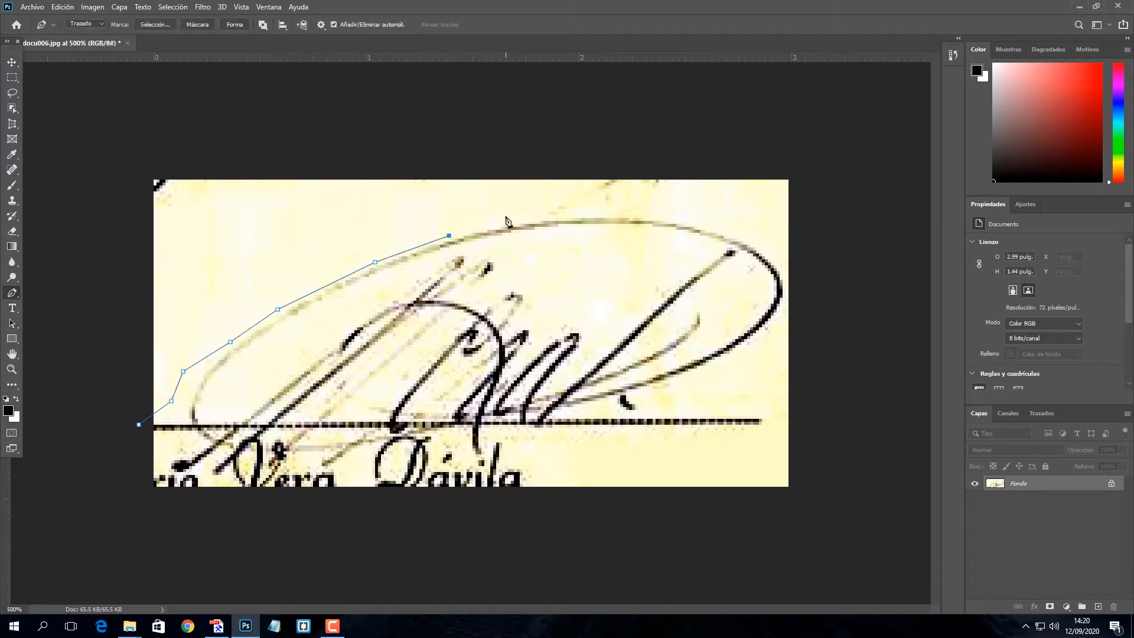
left_click(505, 215)
left_click(614, 209)
left_click(694, 203)
left_click(735, 224)
left_click(771, 244)
left_click(782, 261)
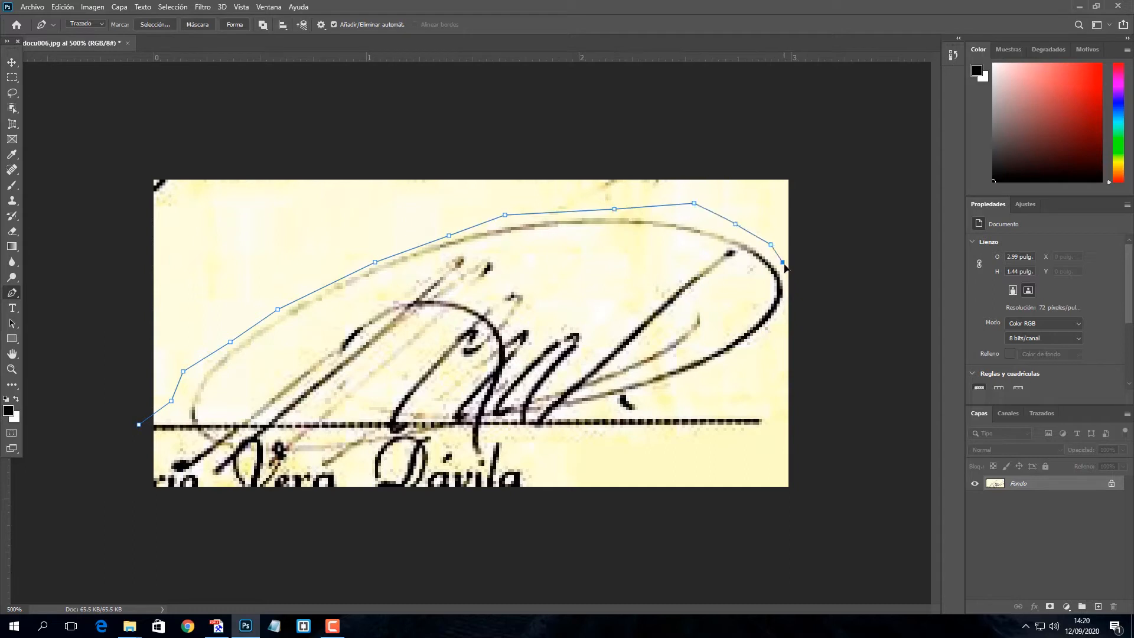
Close the path by looping it around outside the image's upper-left corner
left_click(886, 229)
left_click(821, 111)
left_click(304, 93)
left_click(118, 120)
left_click(65, 238)
left_click(83, 403)
left_click(96, 419)
left_click(121, 433)
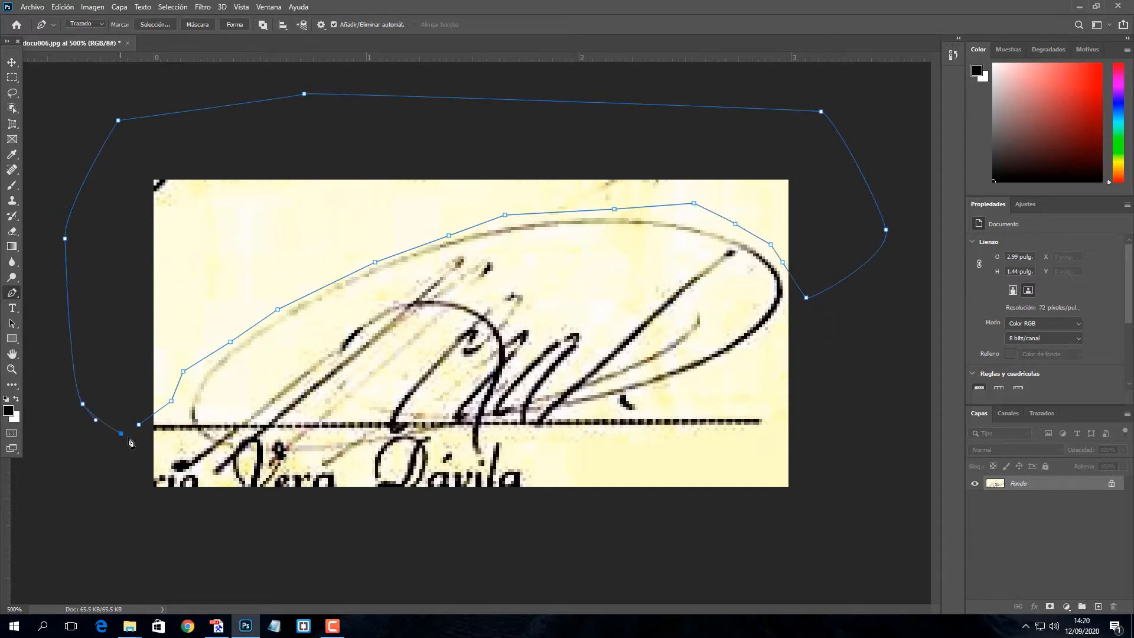
Turn the path into a selection, unlock Fondo as Capa 0, and delete the paper outside the oval
right_click(204, 260)
left_click(237, 309)
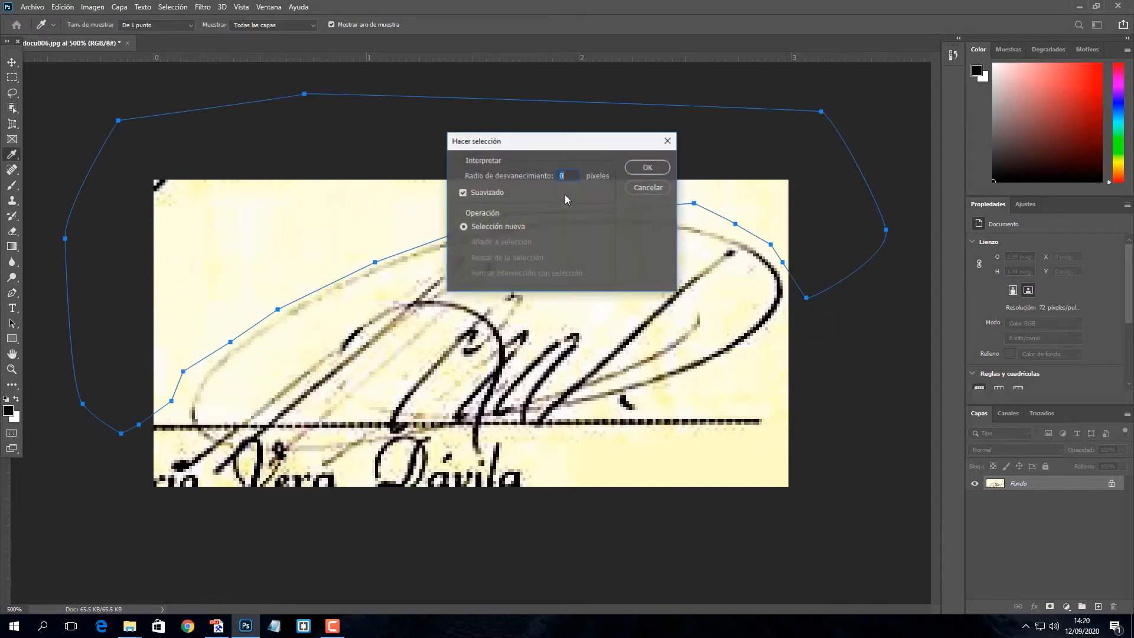
left_click(645, 169)
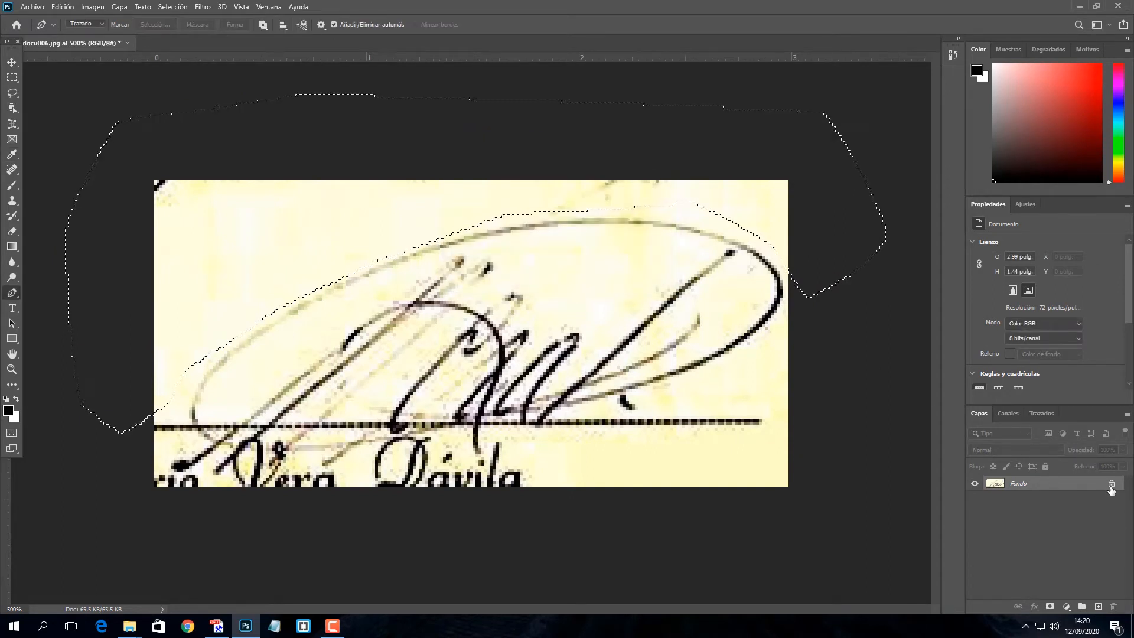
double_click(1111, 486)
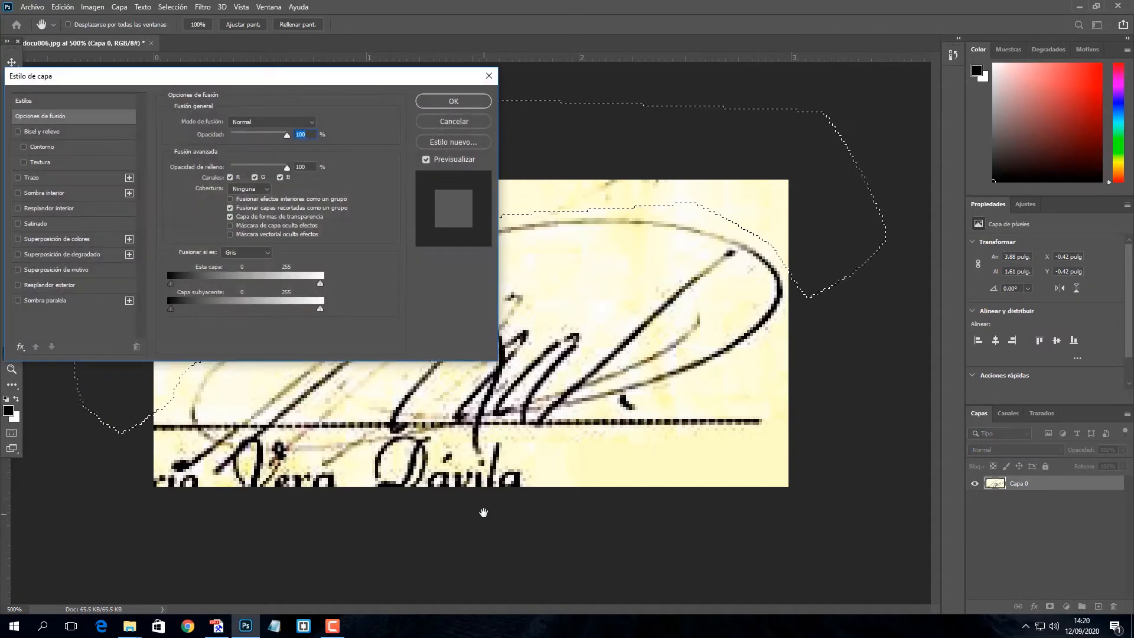
left_click(488, 75)
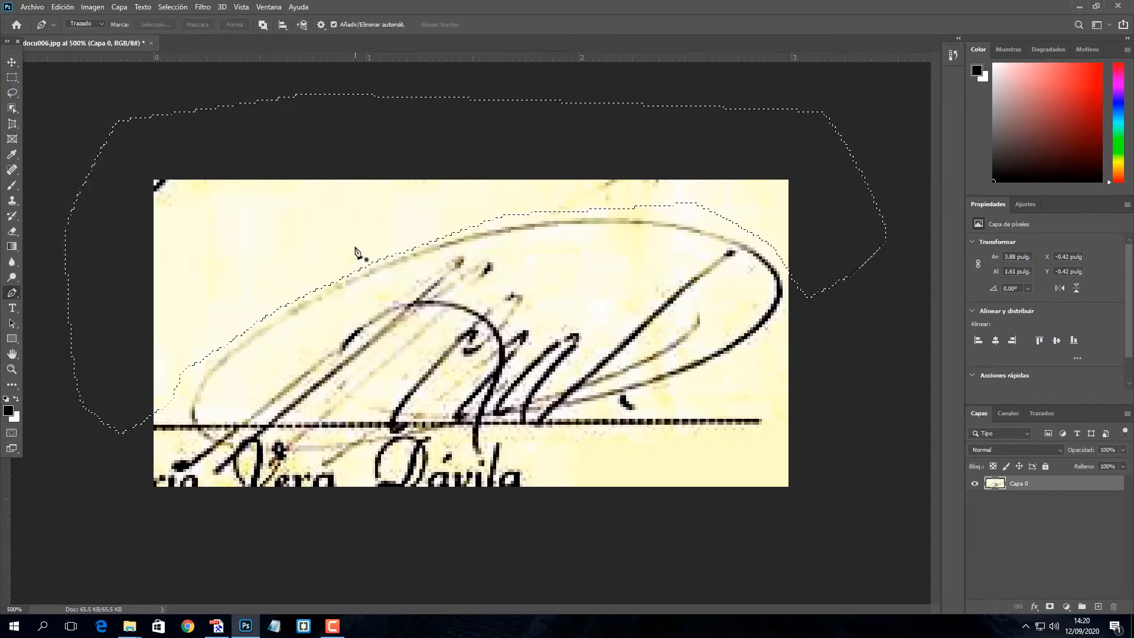
key("Delete")
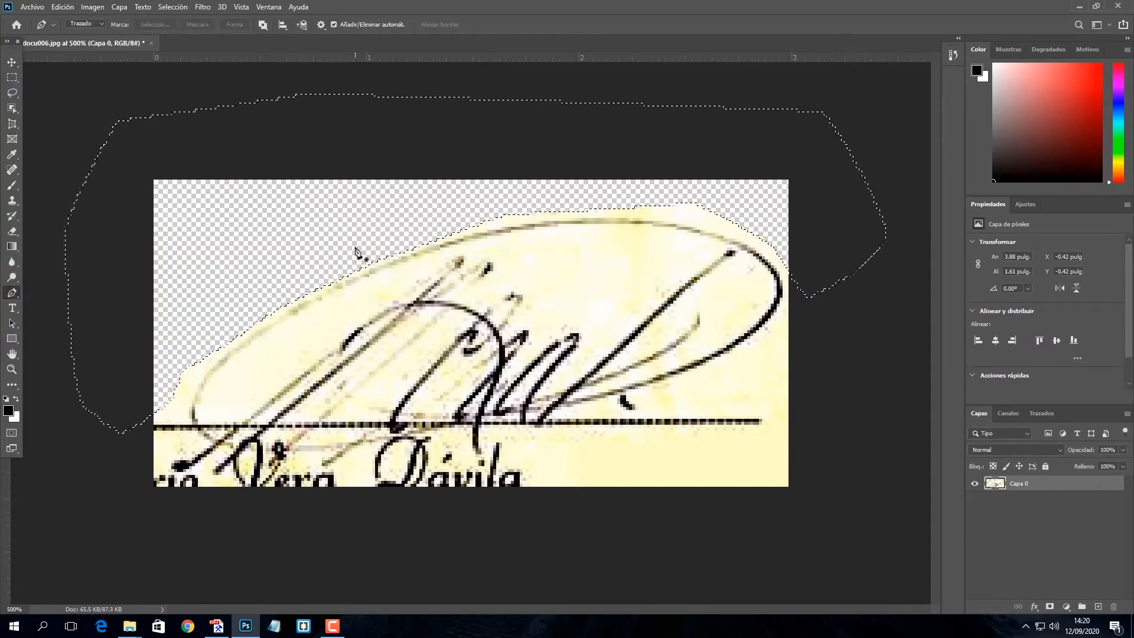
key("ctrl+d")
left_click(11, 61)
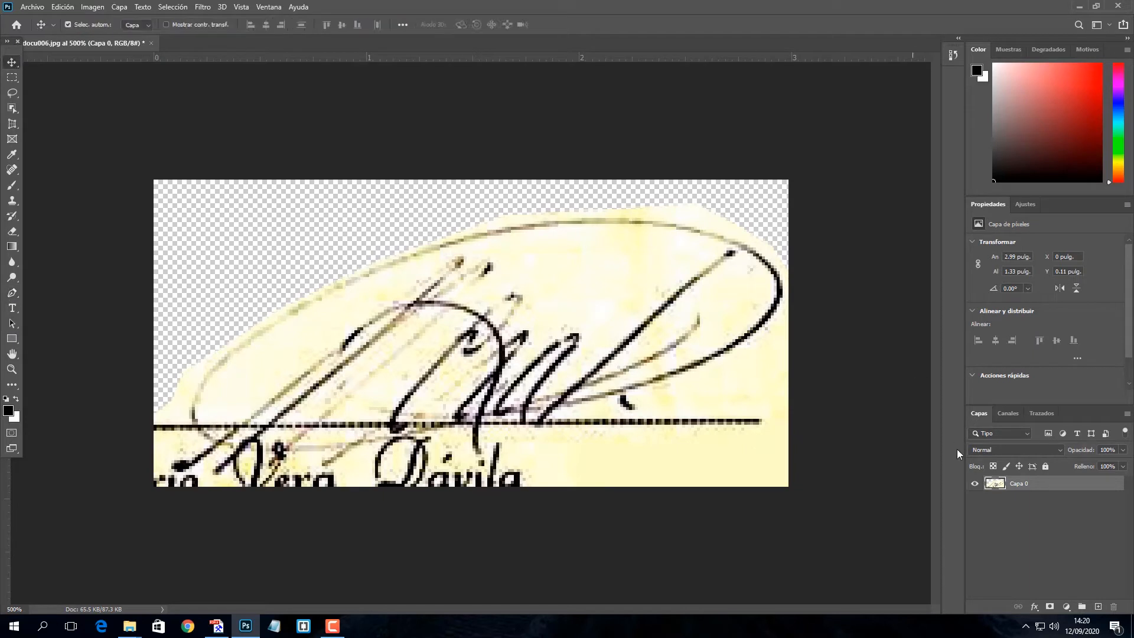
Add a new layer, Capa 1, beneath Capa 0 and fill it with white
left_click(1098, 607)
left_click_drag(1024, 499, 1026, 511)
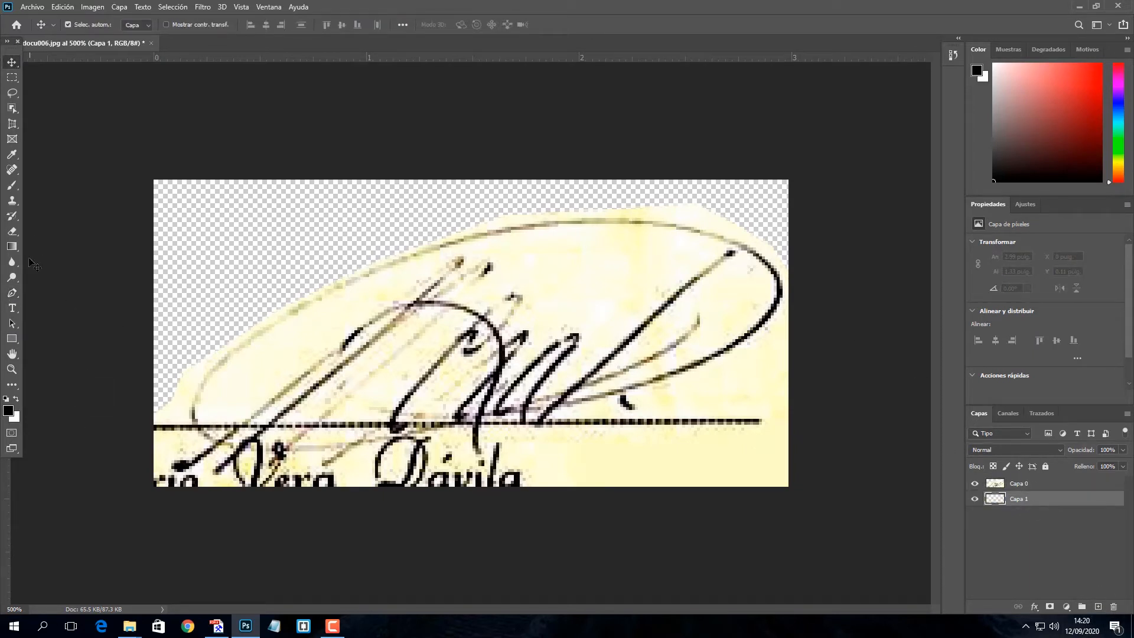
key("shift+g")
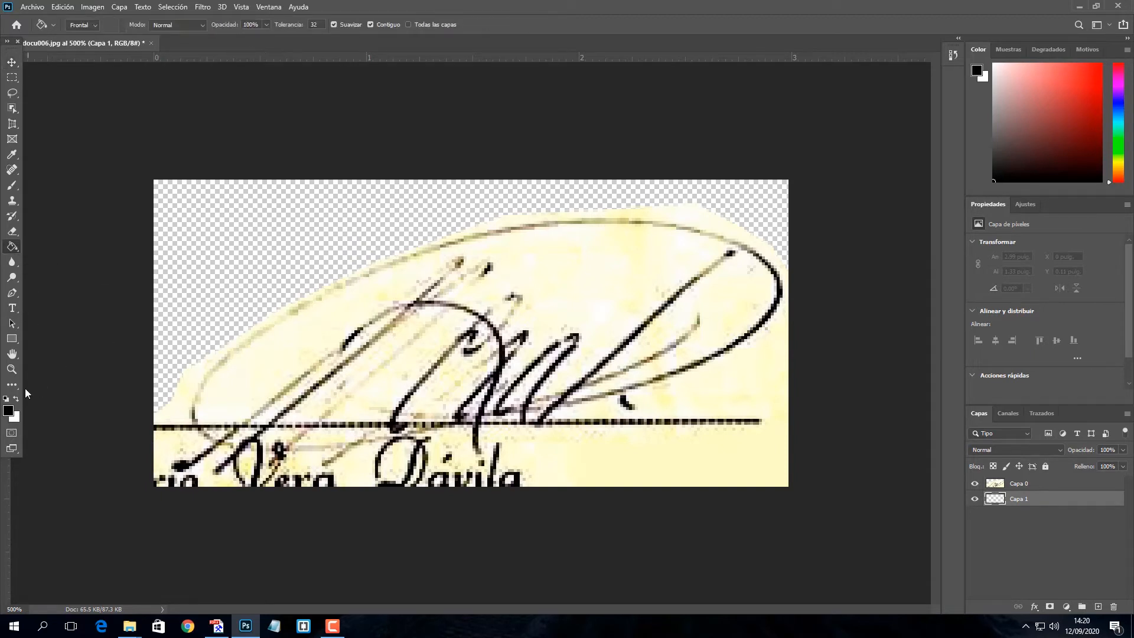
key("x")
left_click(237, 287)
Select Capa 0 and begin a Pen path below the printed name
key("v")
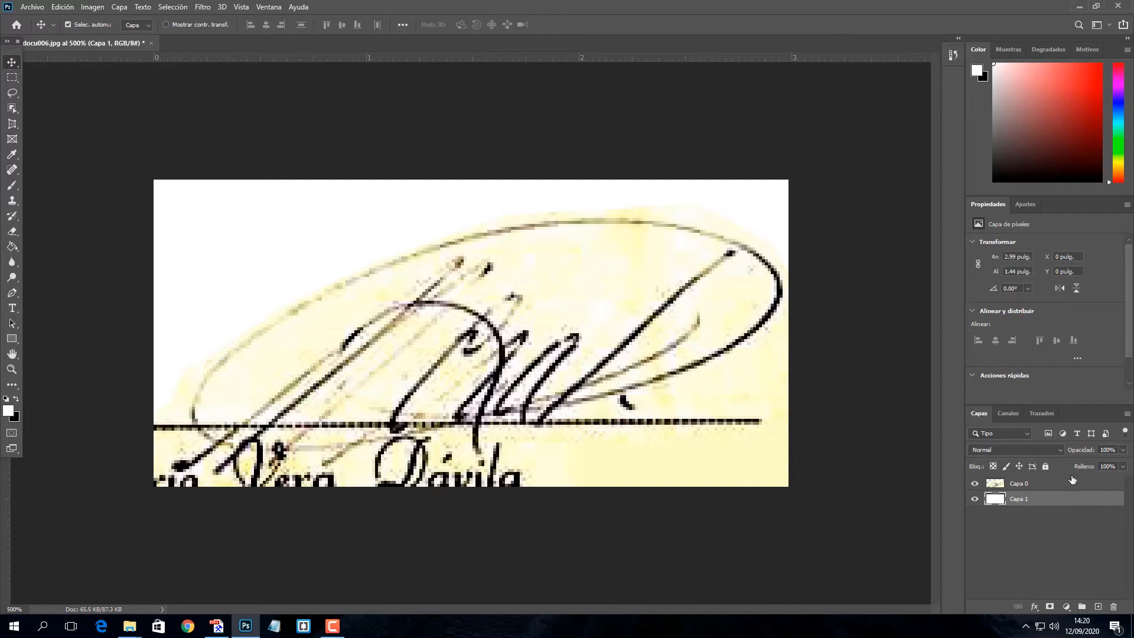
left_click(1037, 484)
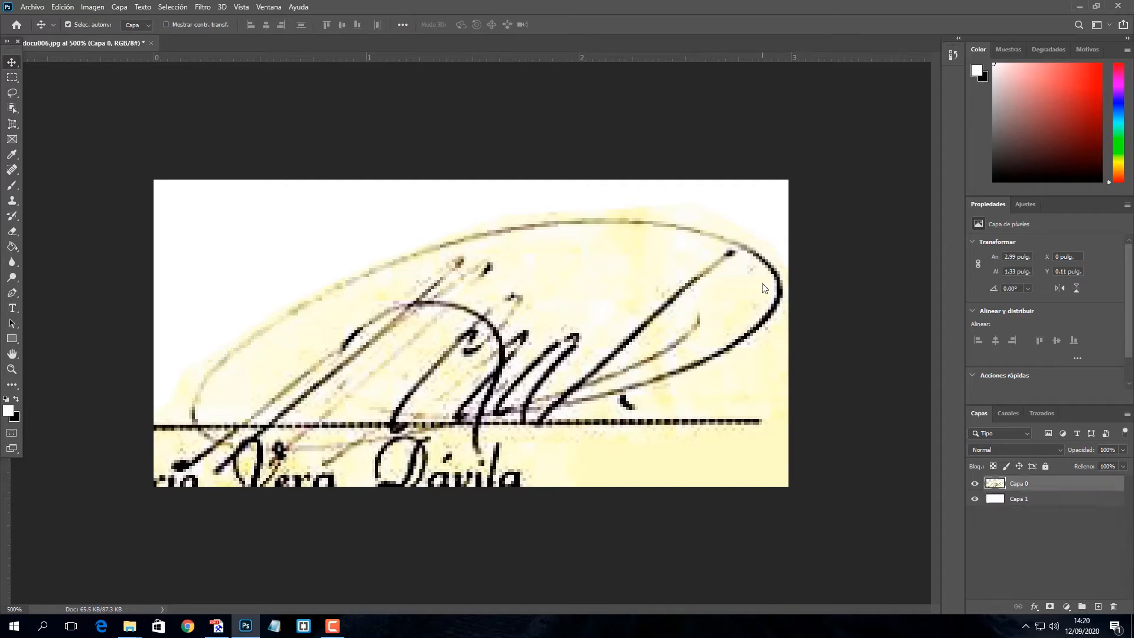
left_click(12, 292)
left_click(148, 492)
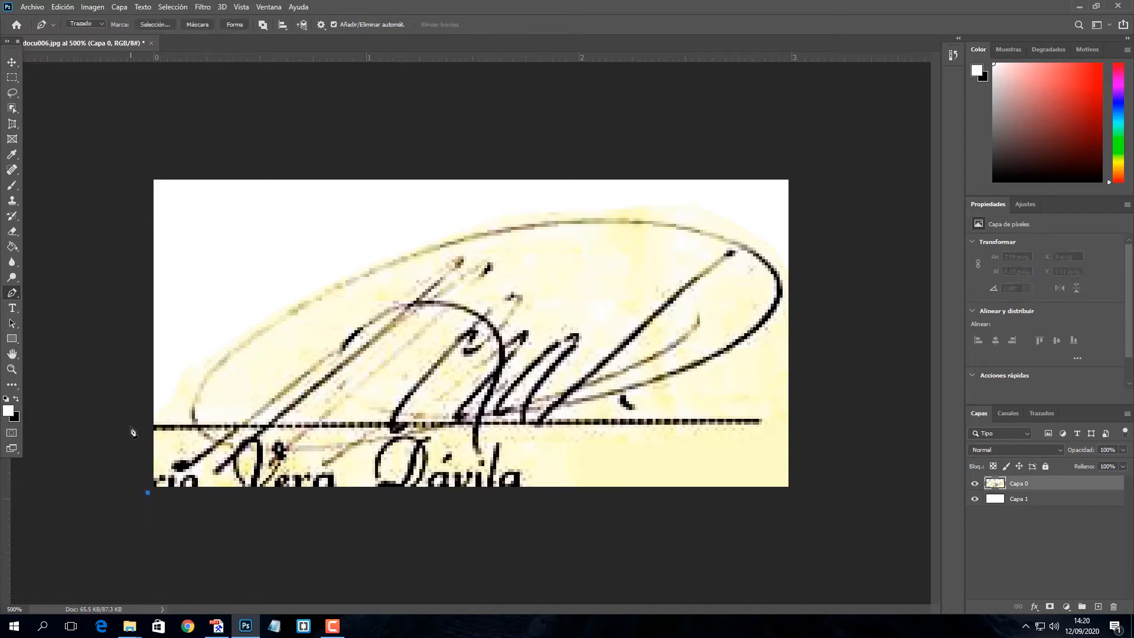
key("ctrl+z")
left_click(136, 407)
left_click(156, 407)
left_click(173, 411)
left_click(190, 423)
left_click(188, 446)
left_click(180, 451)
left_click(171, 454)
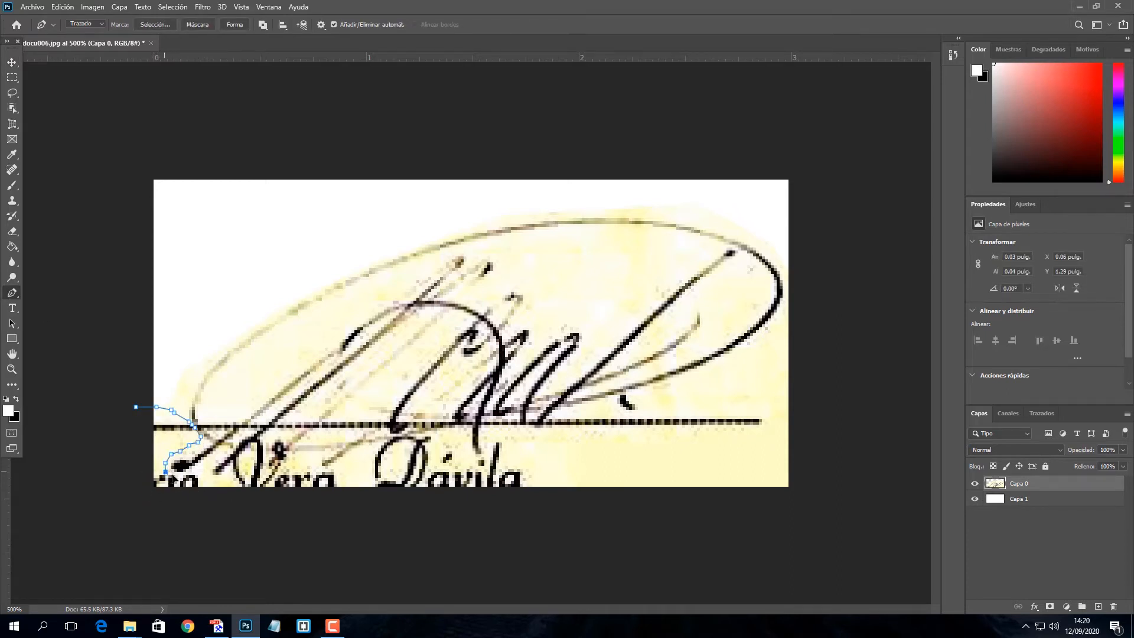
left_click(201, 466)
left_click(209, 466)
left_click(227, 485)
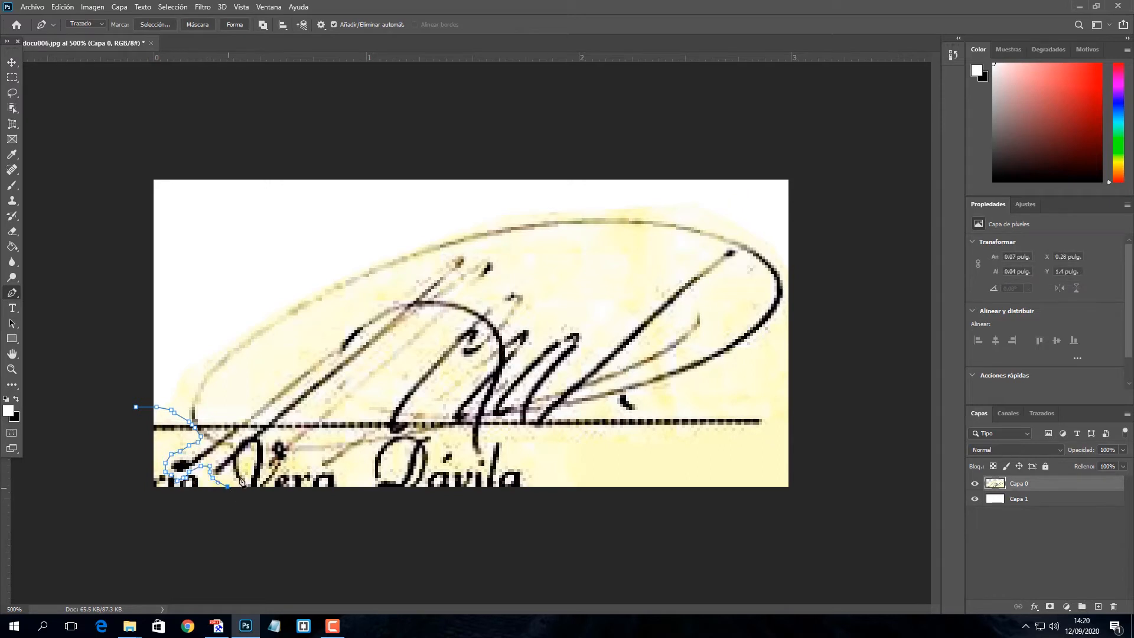
left_click(235, 470)
left_click(260, 453)
left_click(266, 470)
left_click(316, 459)
left_click(323, 470)
left_click(334, 473)
left_click(346, 472)
left_click(372, 454)
left_click(385, 445)
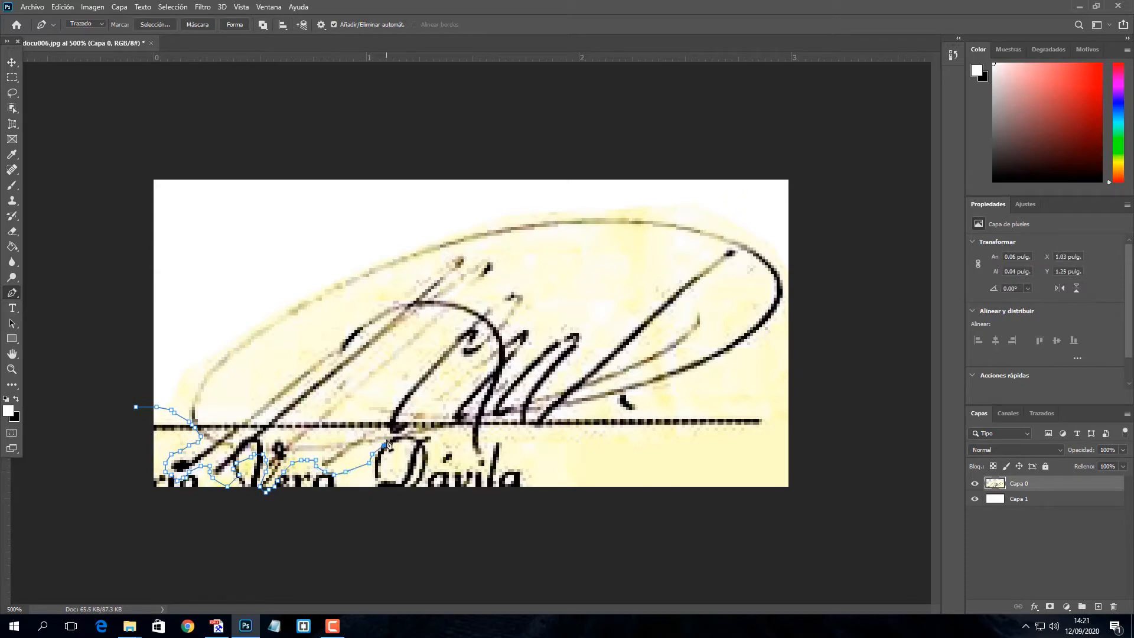
left_click(395, 436)
left_click(405, 434)
left_click(419, 433)
left_click(428, 433)
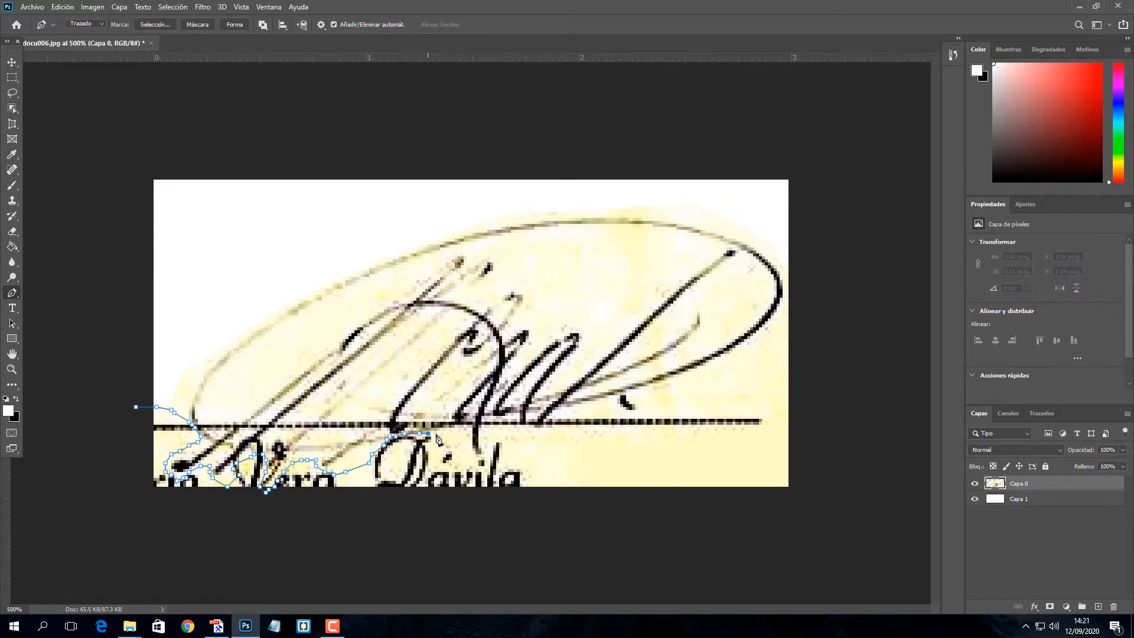
left_click(461, 456)
left_click(472, 462)
left_click(480, 463)
left_click(486, 468)
left_click(491, 469)
left_click(493, 454)
left_click(496, 444)
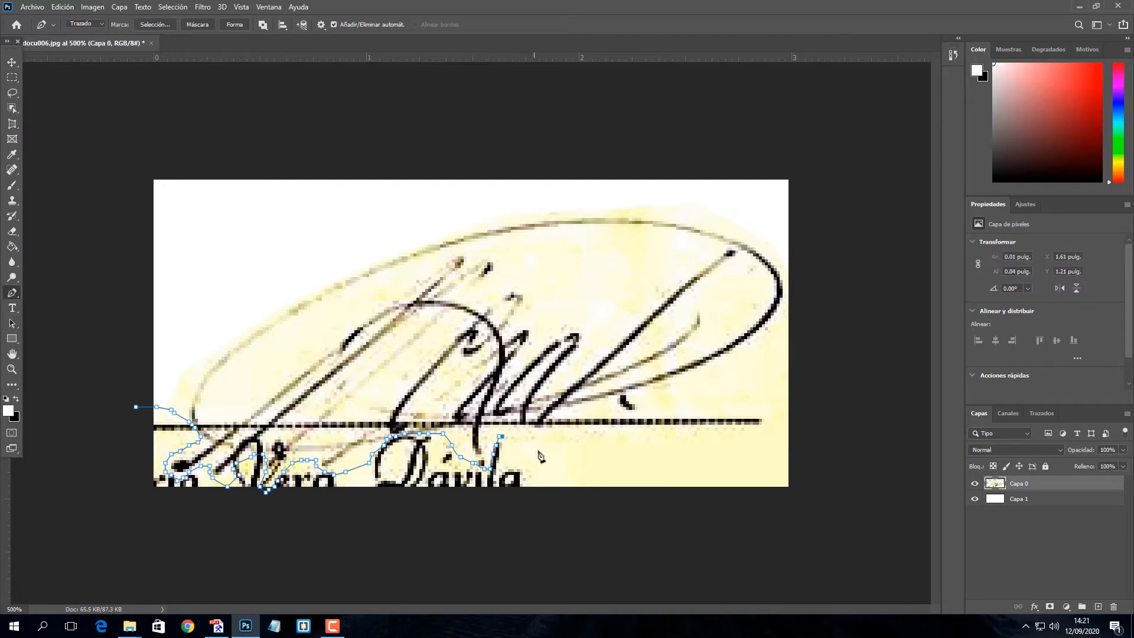
left_click(532, 442)
left_click(572, 468)
left_click(579, 413)
left_click(590, 413)
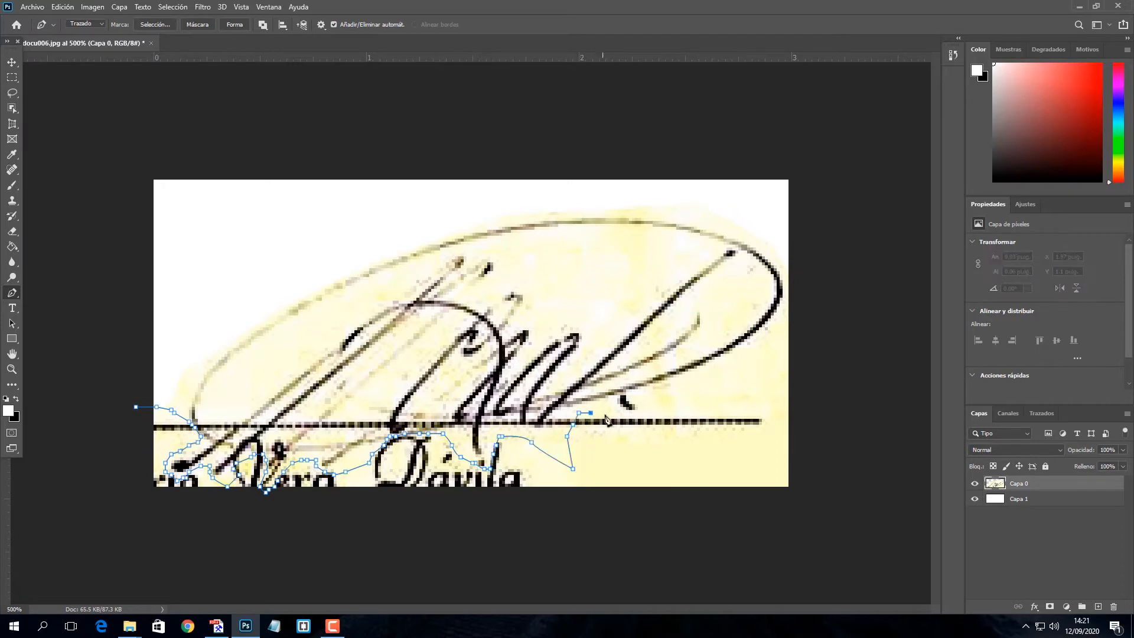
left_click(607, 415)
left_click(635, 416)
left_click(647, 413)
left_click(679, 403)
left_click(763, 384)
left_click(782, 377)
Close the outline around below the image and back up the left side
left_click(800, 404)
left_click(806, 460)
left_click(752, 528)
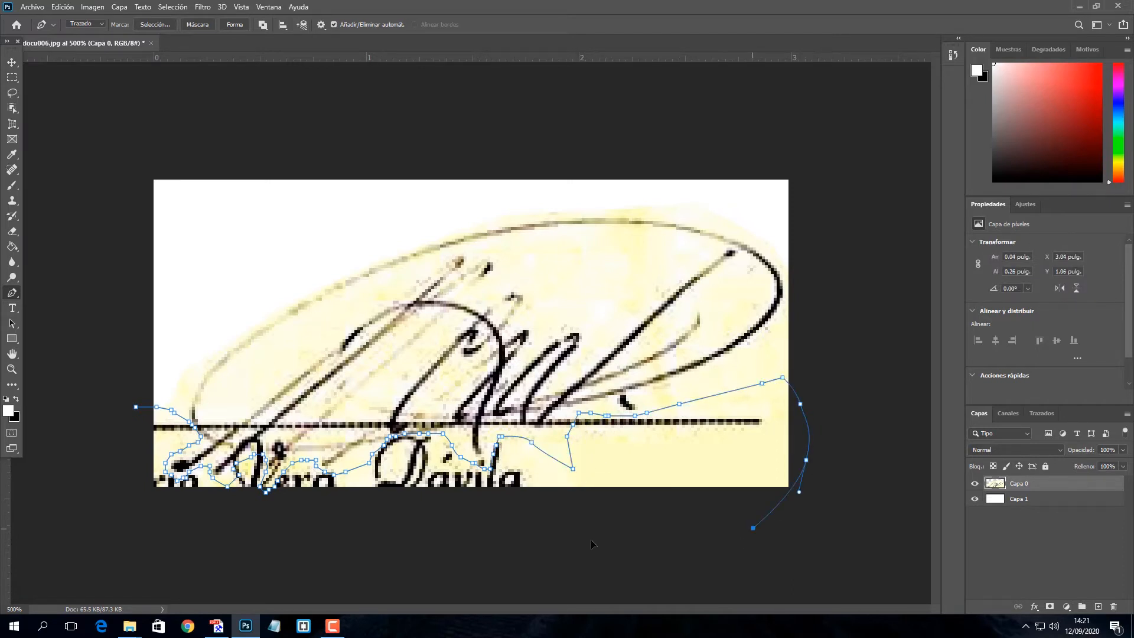
left_click(581, 542)
left_click(287, 522)
left_click(233, 522)
left_click(112, 513)
left_click(145, 424)
left_click(136, 408)
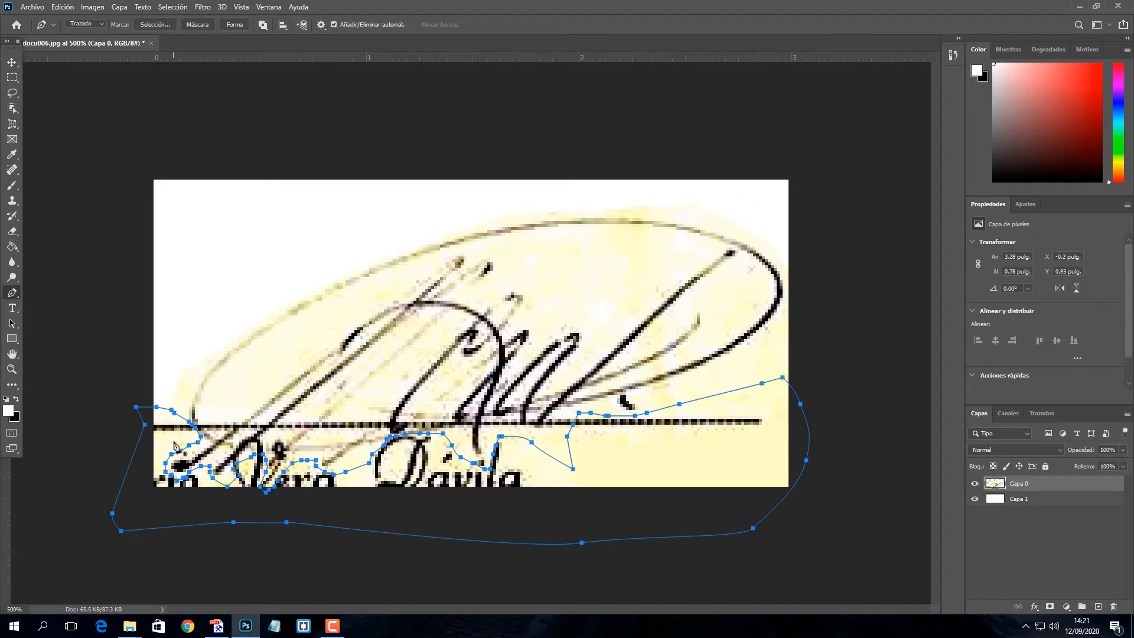
Convert the path to a 0 px feathered selection and delete the printed name
right_click(168, 444)
left_click(205, 215)
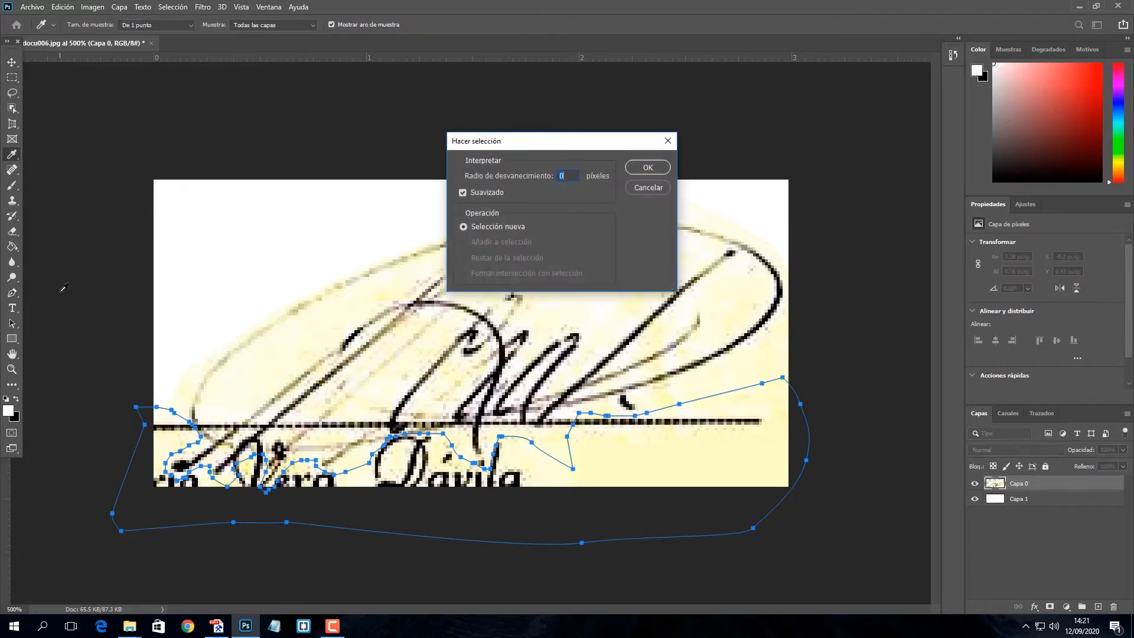
left_click(648, 168)
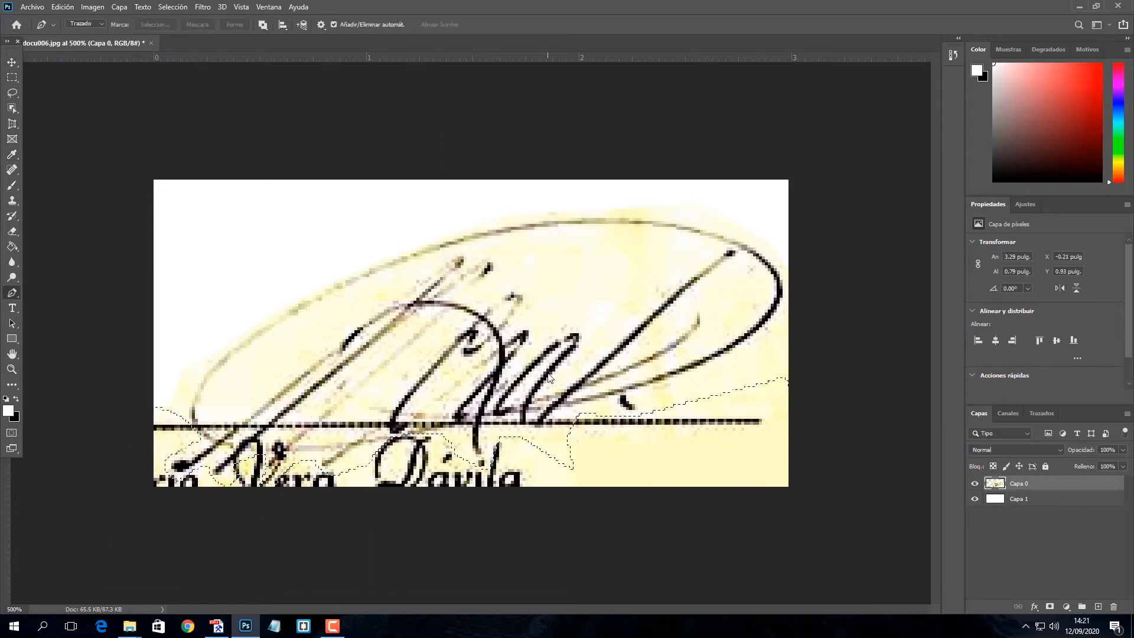
key("Delete")
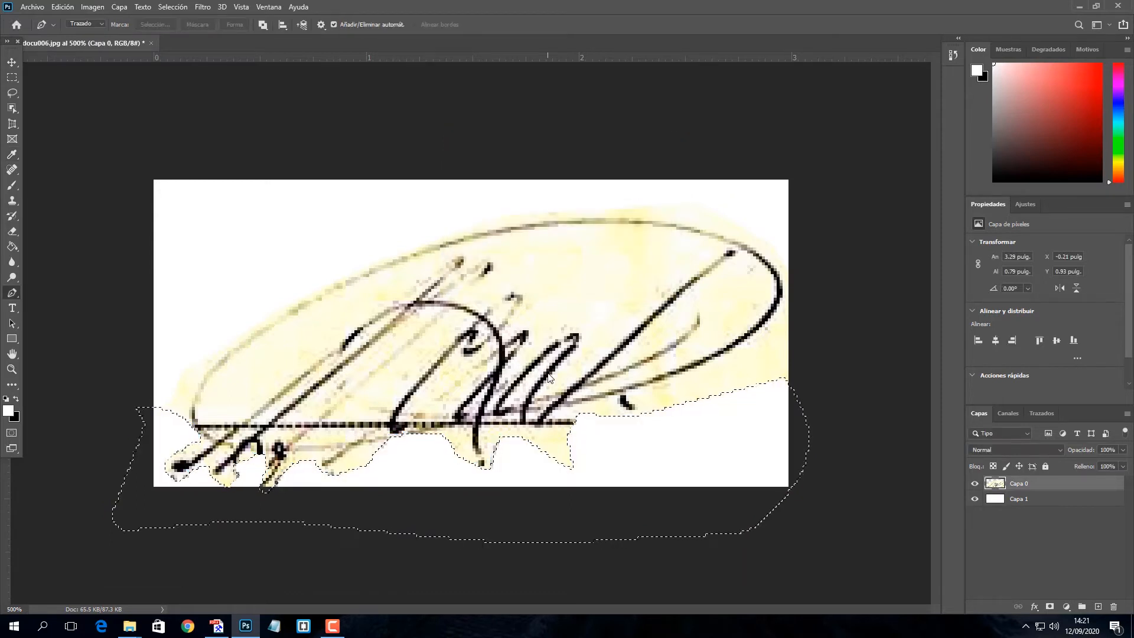
key("ctrl+d")
left_click(12, 62)
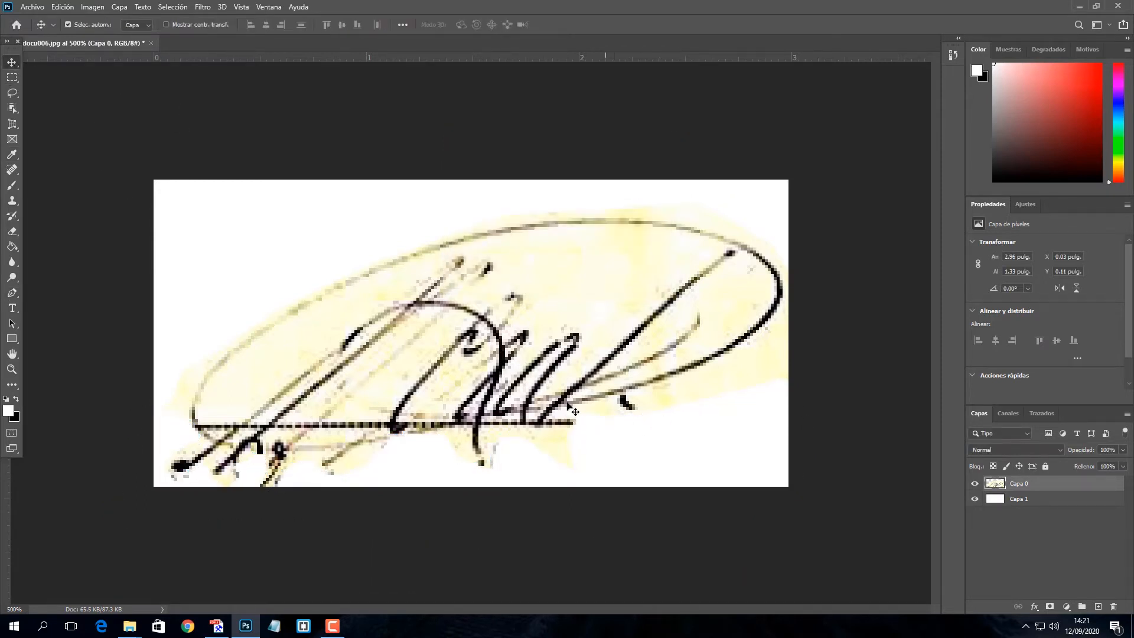
Add a white layer mask to Capa 0 and zoom in on the signature strokes
key("ctrl+plus")
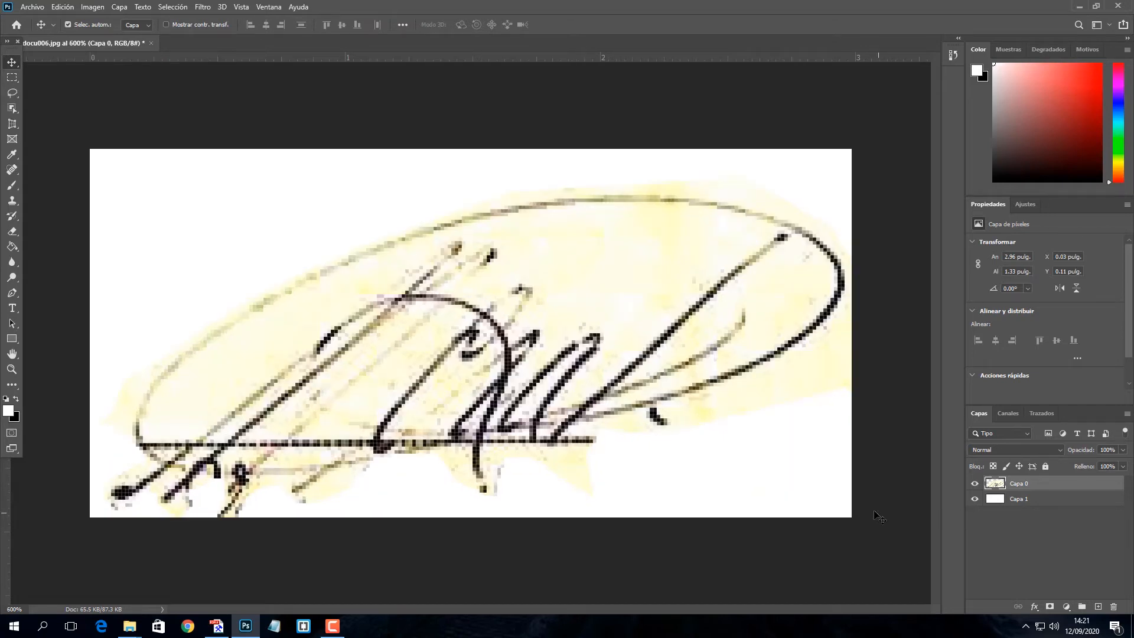
left_click(1049, 606)
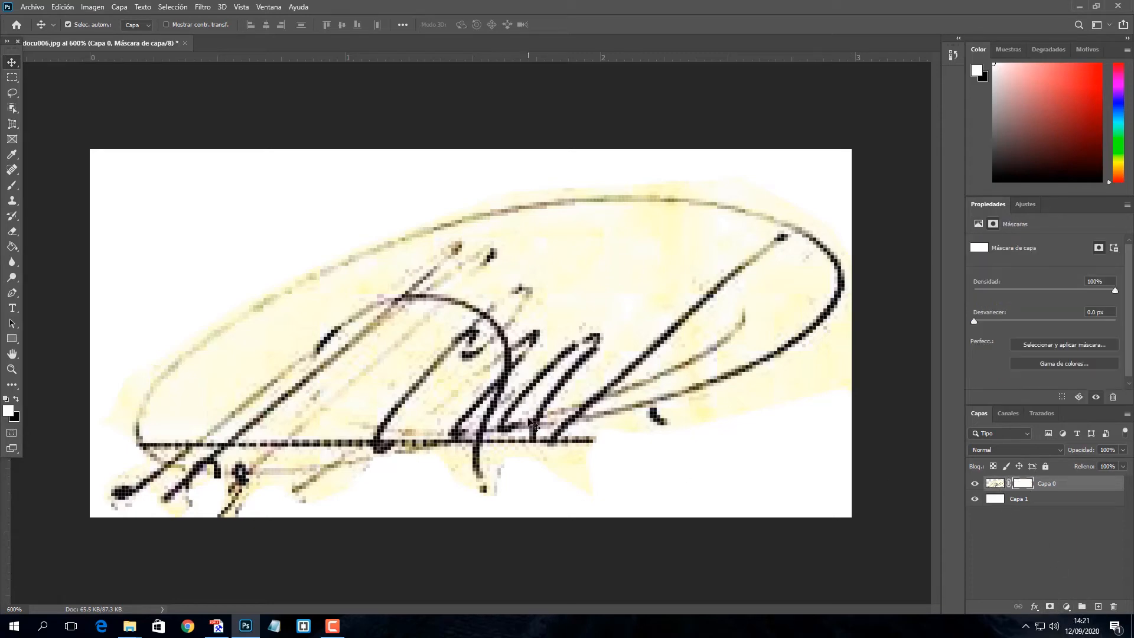
key("ctrl+plus")
left_click_drag(172, 210, 240, 159)
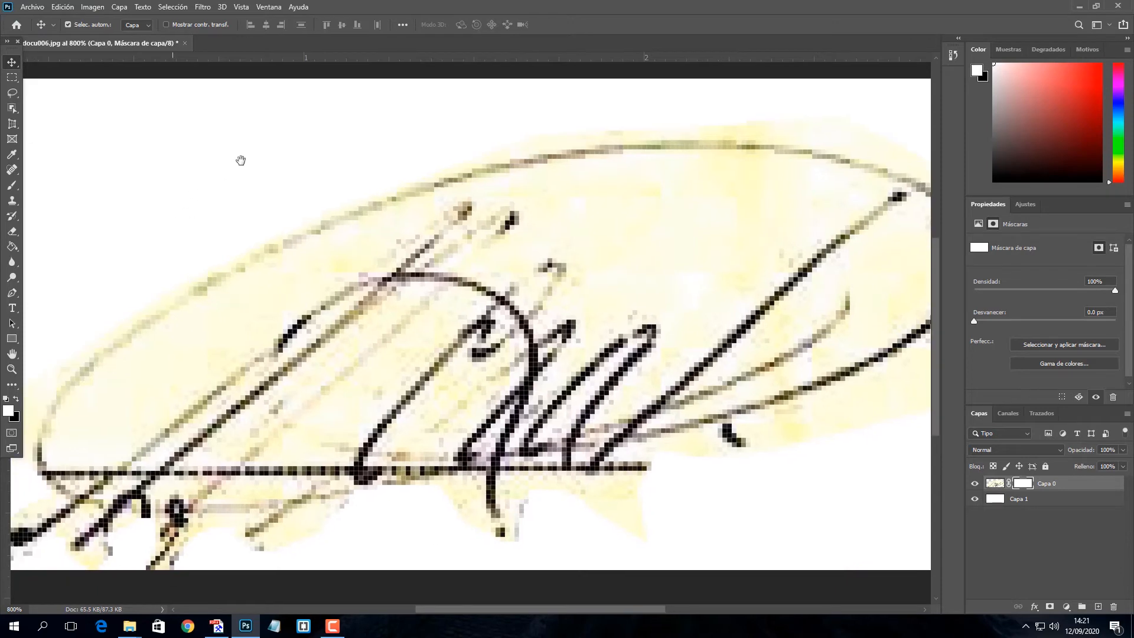
left_click_drag(284, 234, 313, 134)
Set up the Brush with a 5 px size for cleaning the mask
key("b")
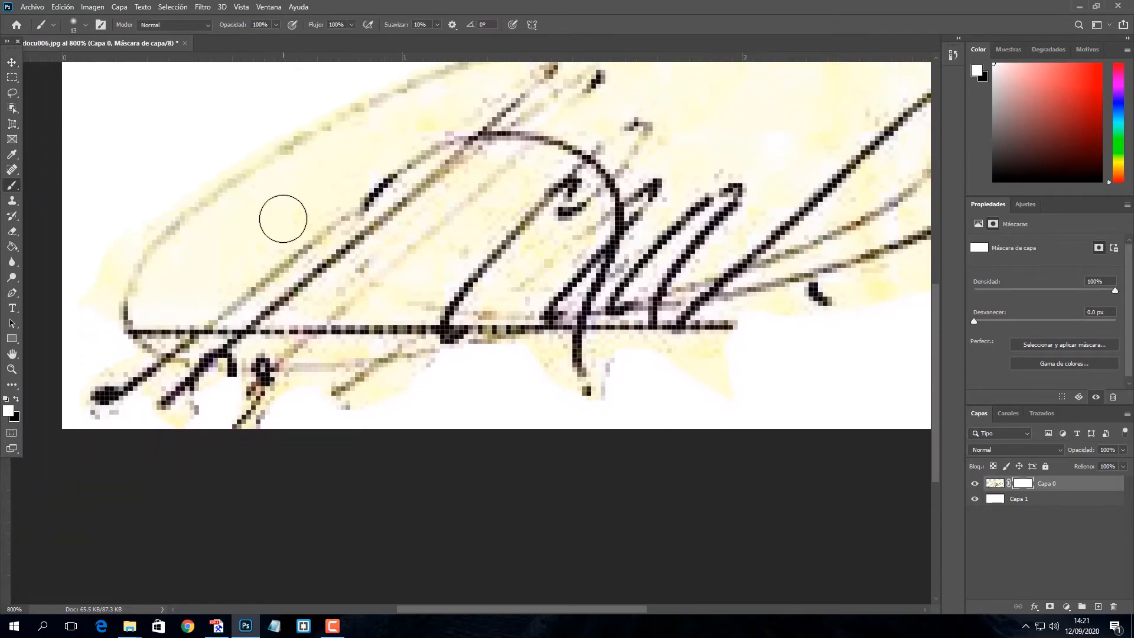
right_click(276, 215)
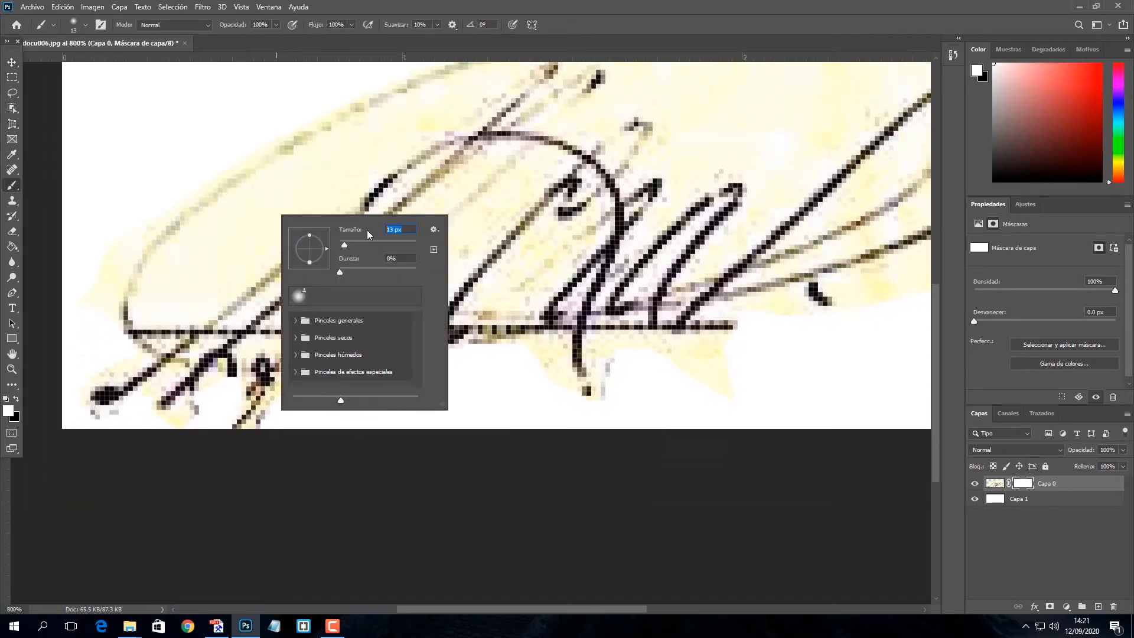
type("5")
key("Return")
left_click_drag(268, 241, 247, 264)
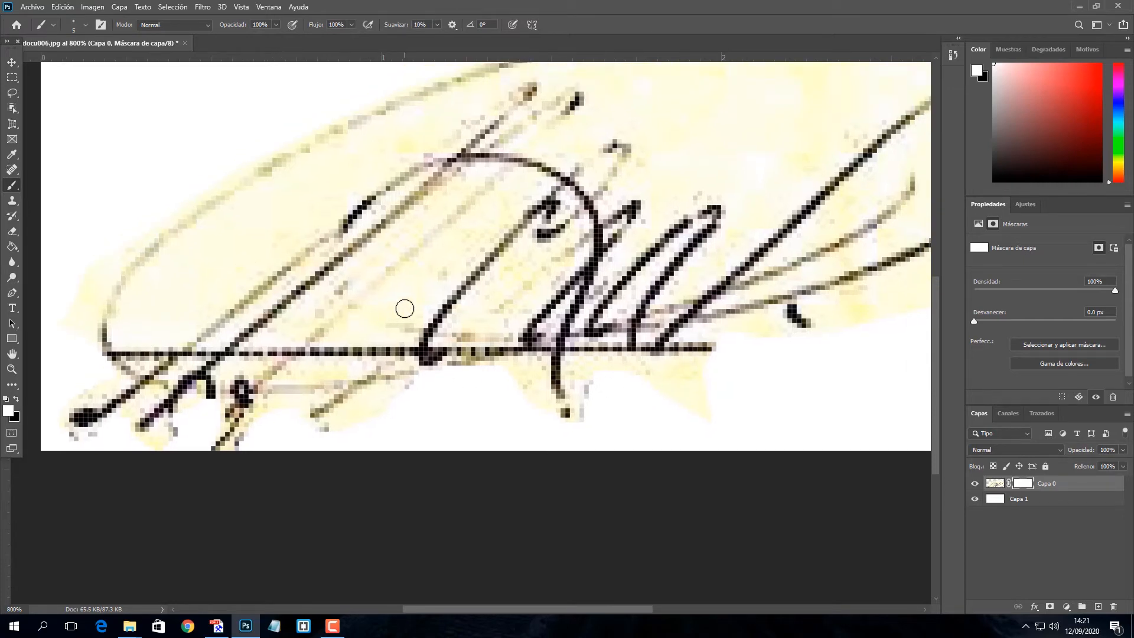
Paint black on the mask to hide the dark dotted line under the signature
left_click(402, 290, "alt")
key("x")
mouse_move(352, 348)
left_mouse_down()
mouse_move(312, 366)
mouse_move(404, 341)
mouse_move(312, 366)
mouse_move(288, 346)
mouse_move(250, 363)
mouse_move(261, 349)
mouse_move(249, 361)
mouse_move(210, 352)
mouse_move(195, 361)
mouse_move(216, 348)
mouse_move(117, 344)
mouse_move(162, 332)
mouse_move(144, 352)
left_mouse_up()
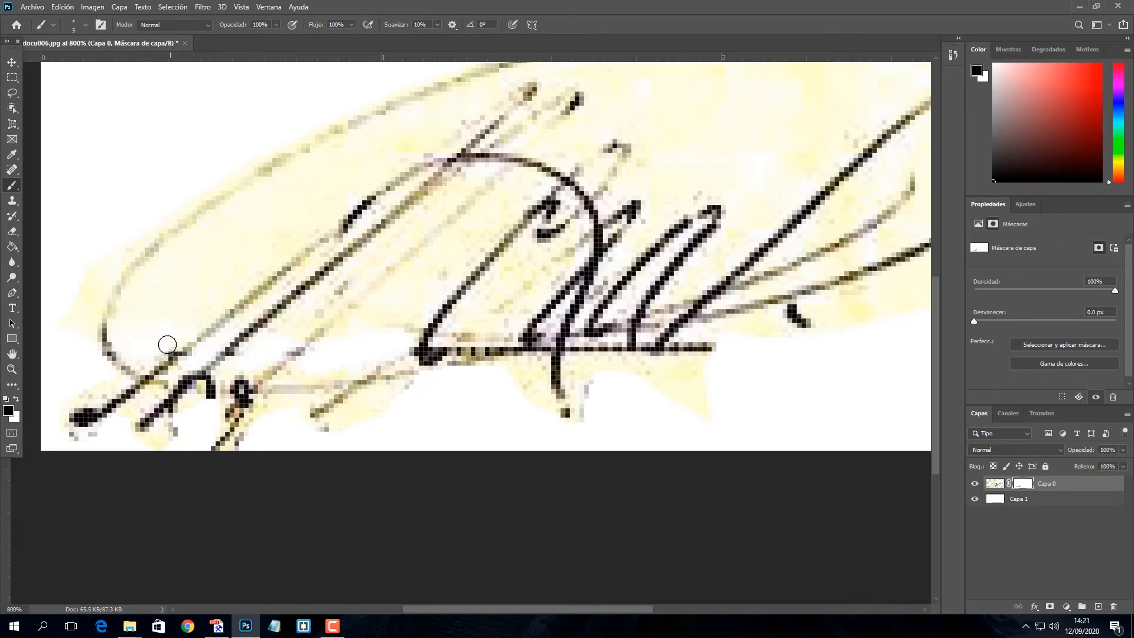
mouse_move(480, 366)
left_mouse_down()
mouse_move(496, 354)
mouse_move(522, 367)
mouse_move(488, 357)
mouse_move(459, 366)
left_mouse_up()
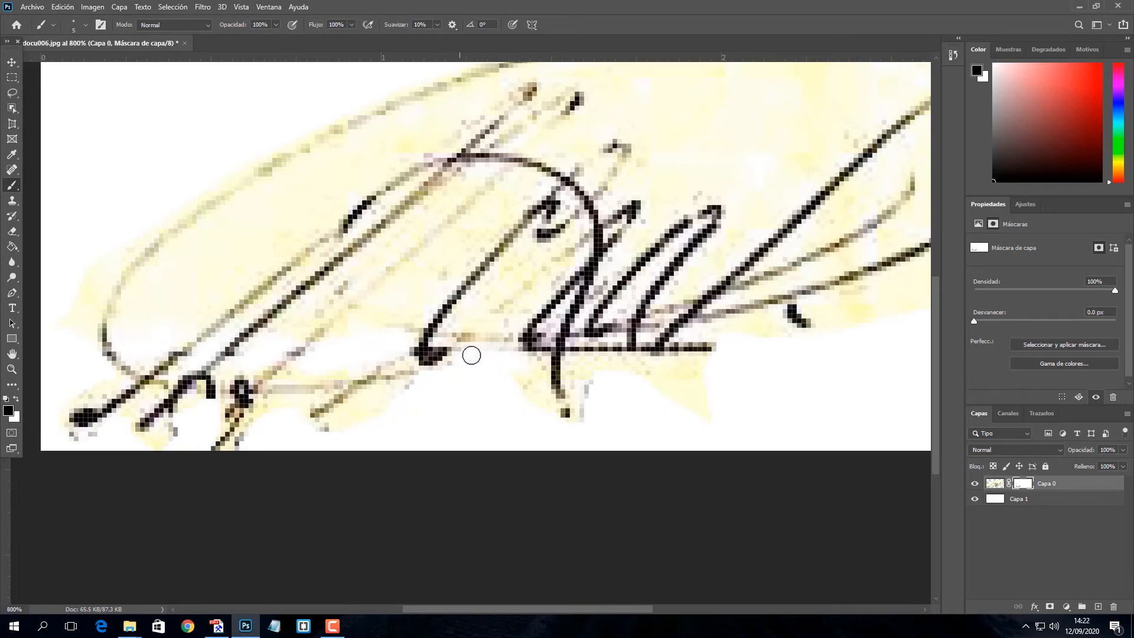
mouse_move(589, 351)
left_mouse_down()
mouse_move(636, 367)
mouse_move(714, 347)
mouse_move(678, 344)
mouse_move(684, 385)
mouse_move(668, 380)
mouse_move(709, 425)
mouse_move(663, 436)
left_mouse_up()
left_click_drag(446, 236, 410, 368)
mouse_move(721, 347)
left_mouse_down()
mouse_move(567, 276)
mouse_move(709, 194)
left_mouse_up()
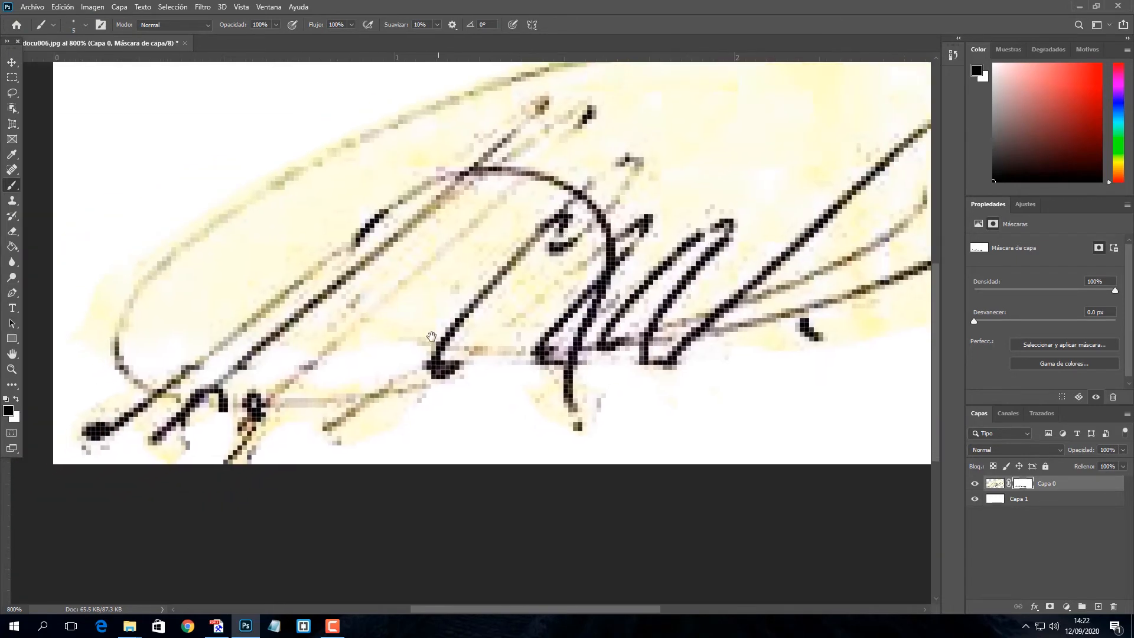
Mask away the yellow tint inside the loop and around the signature's left strokes
mouse_move(200, 243)
left_mouse_down()
mouse_move(473, 122)
mouse_move(279, 253)
mouse_move(219, 277)
mouse_move(348, 201)
mouse_move(236, 267)
mouse_move(198, 322)
left_mouse_up()
mouse_move(392, 319)
left_mouse_down()
mouse_move(364, 363)
mouse_move(384, 372)
mouse_move(331, 370)
left_mouse_up()
left_click_drag(586, 188, 388, 333)
mouse_move(359, 322)
left_mouse_down()
mouse_move(530, 249)
mouse_move(690, 259)
mouse_move(570, 388)
mouse_move(576, 337)
mouse_move(430, 375)
mouse_move(458, 384)
mouse_move(433, 316)
mouse_move(470, 270)
mouse_move(527, 296)
left_mouse_up()
left_click_drag(613, 315, 587, 253)
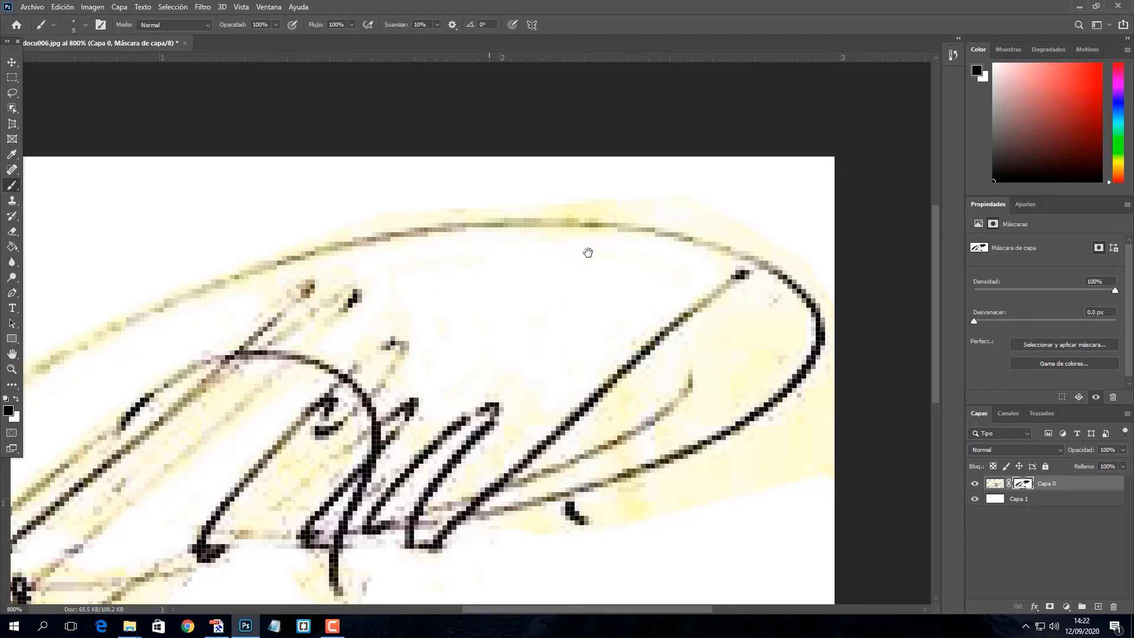
left_click_drag(109, 510, 346, 351)
left_click_drag(344, 358, 469, 223)
Mask the remaining yellow near the right end and inside the loop, then zoom out
left_click_drag(83, 372, 181, 390)
left_click_drag(604, 194, 394, 352)
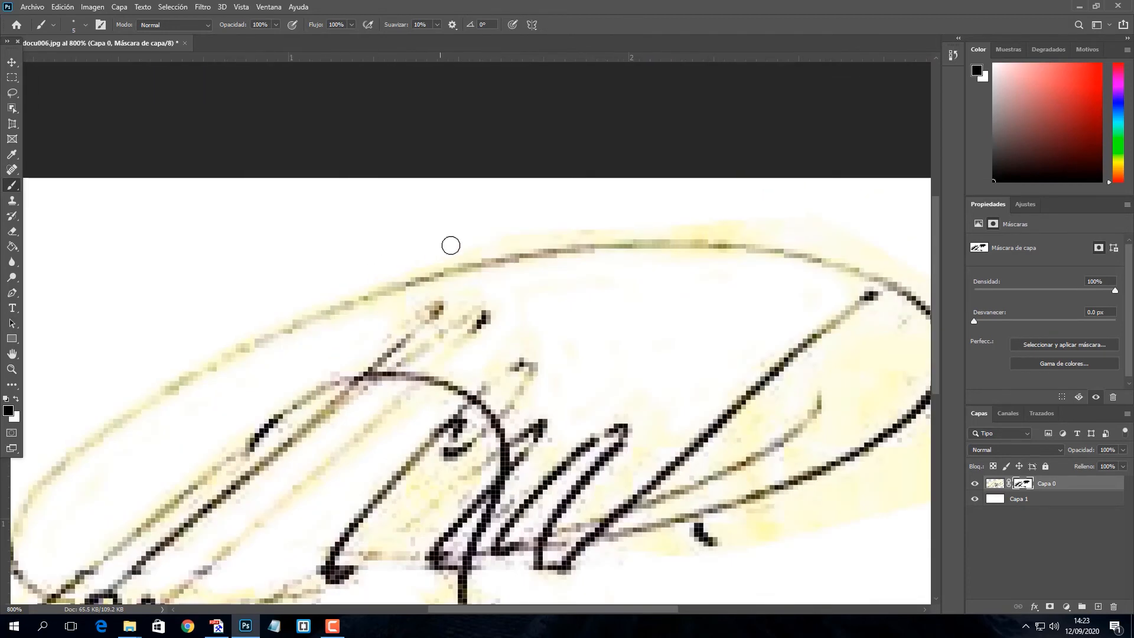
left_click_drag(711, 296, 431, 285)
left_click_drag(608, 268, 673, 317)
left_click_drag(746, 358, 771, 216)
mouse_move(699, 239)
left_mouse_down()
mouse_move(519, 353)
mouse_move(552, 382)
mouse_move(662, 297)
mouse_move(632, 357)
left_mouse_up()
mouse_move(376, 398)
left_mouse_down()
mouse_move(576, 319)
mouse_move(780, 169)
mouse_move(709, 252)
left_mouse_up()
mouse_move(606, 275)
left_mouse_down()
mouse_move(758, 172)
mouse_move(709, 294)
mouse_move(711, 230)
mouse_move(743, 254)
mouse_move(705, 223)
left_mouse_up()
left_click_drag(386, 436, 528, 328)
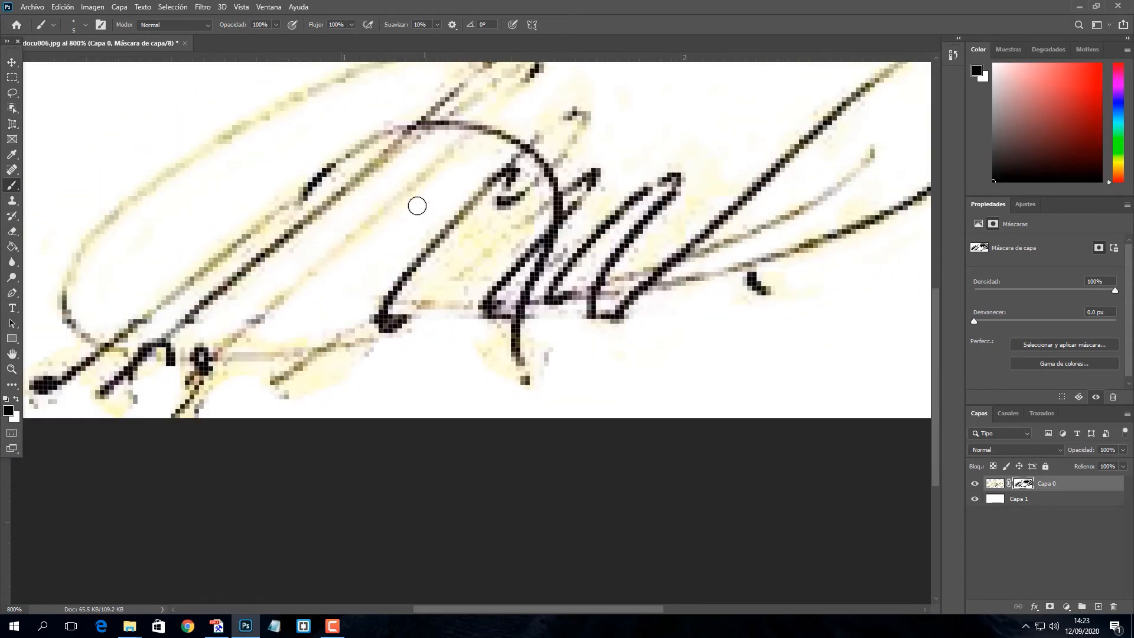
left_click_drag(277, 458, 382, 402)
key("ctrl+minus")
key("ctrl+minus")
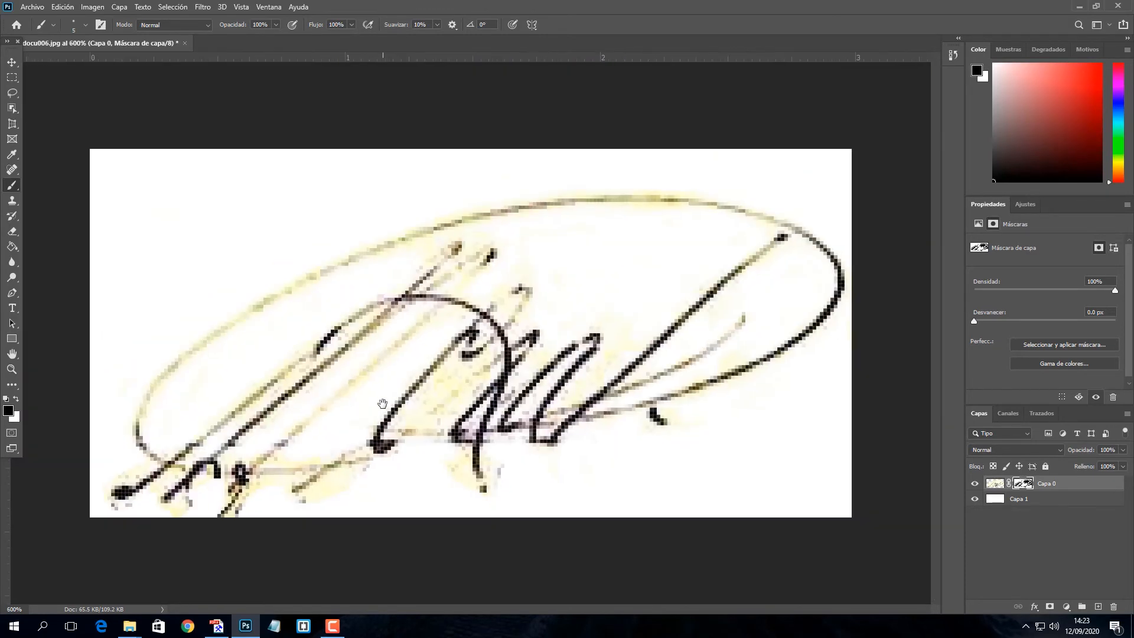
With the Move tool active, add a Black & White adjustment layer to turn the signature grey
left_click(10, 62)
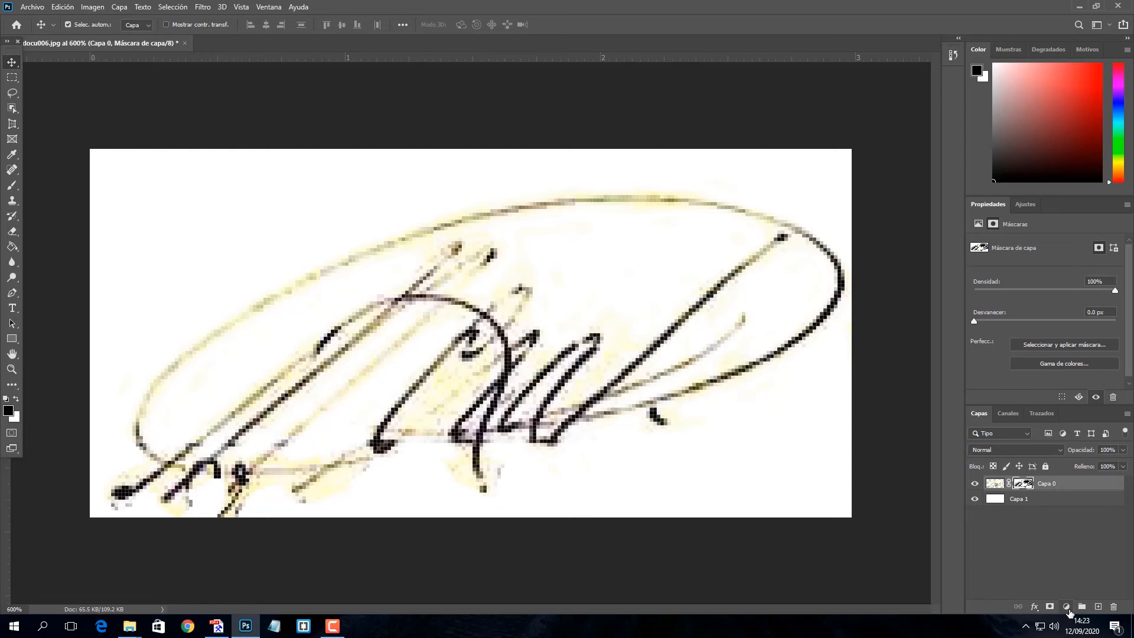
left_click(1069, 612)
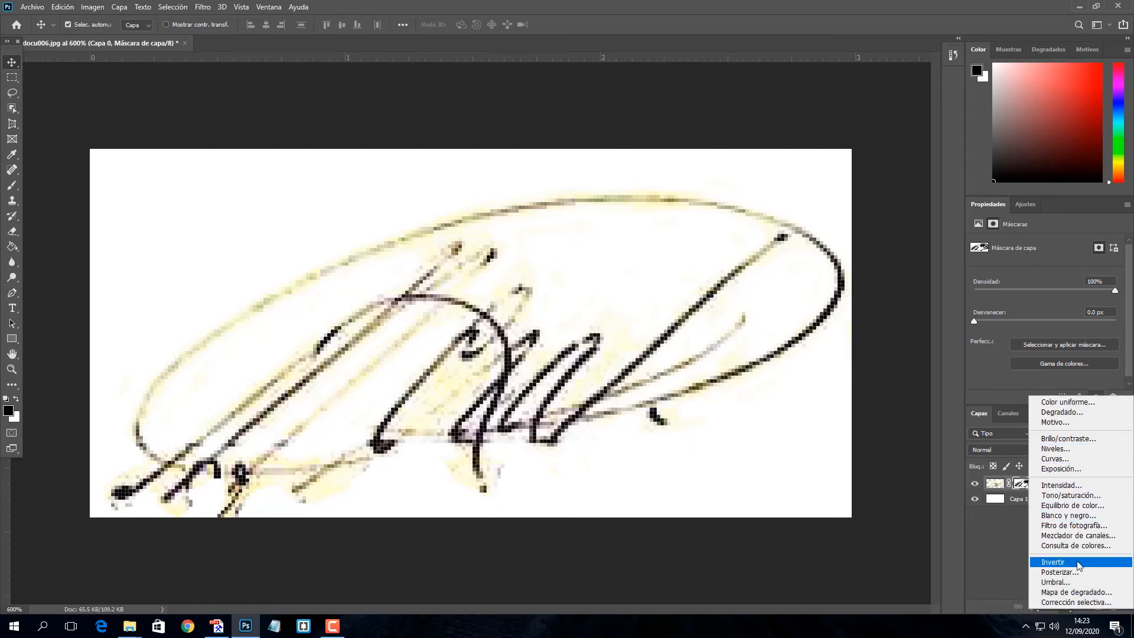
left_click(1072, 515)
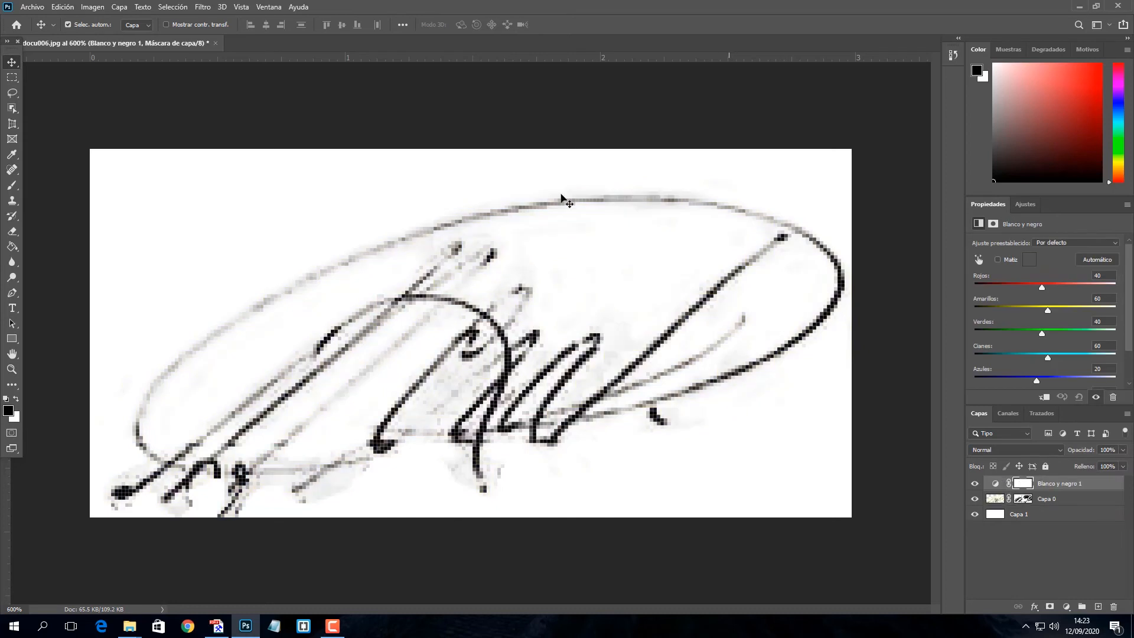
Add a Levels adjustment layer and set its output levels to 7 and 255
left_click(1066, 607)
left_click(1057, 445)
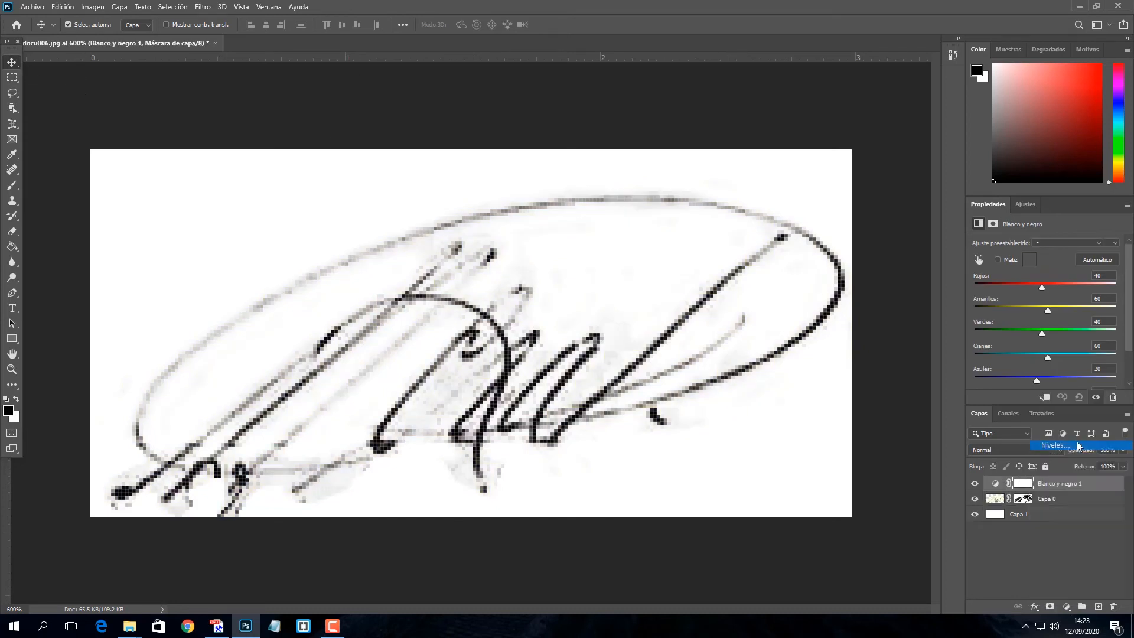
left_click_drag(991, 364, 1044, 363)
left_click_drag(1117, 364, 1016, 366)
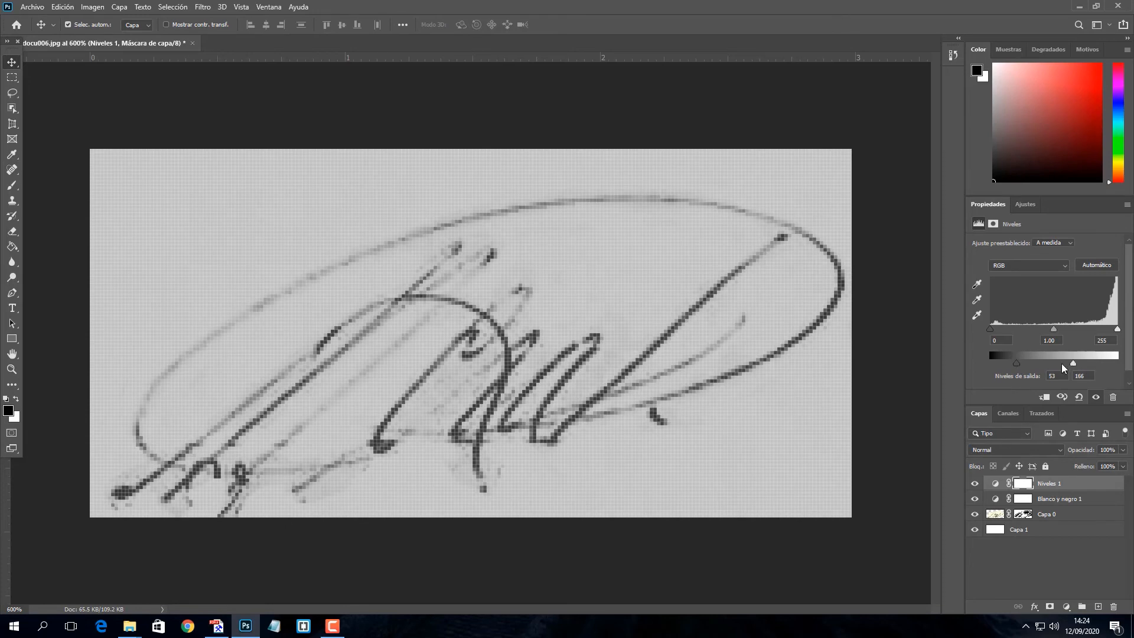
left_click_drag(1086, 364, 1128, 362)
left_click_drag(1044, 363, 993, 366)
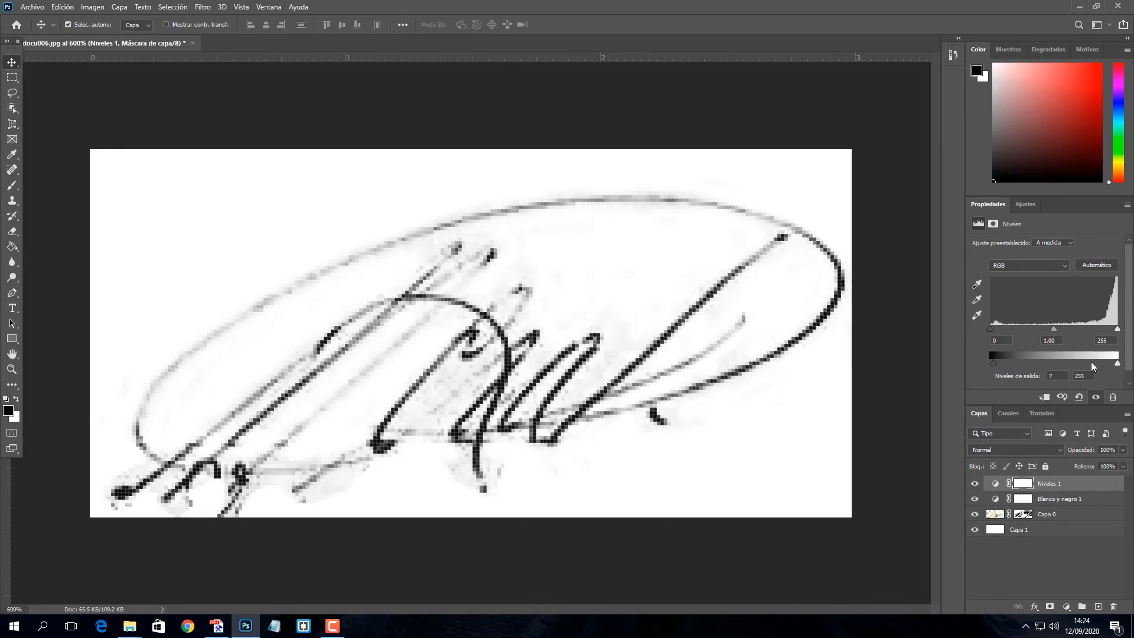
left_click_drag(1117, 363, 1111, 364)
Add a Curves adjustment layer with the midpoint pulled down to darken the midtones
left_click(1067, 606)
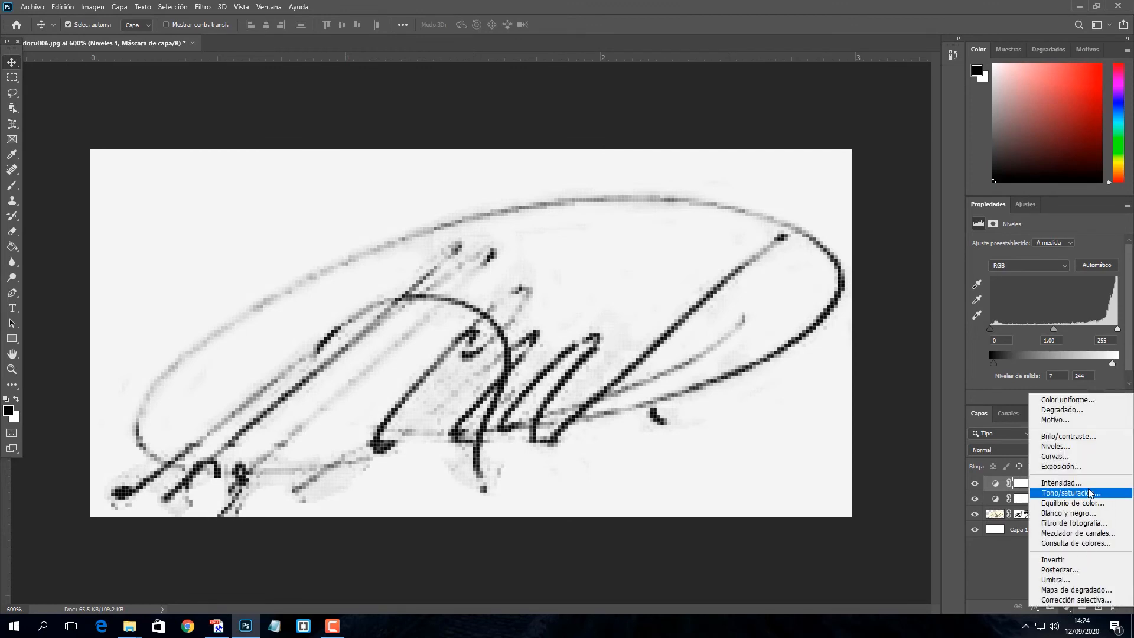
left_click(1062, 456)
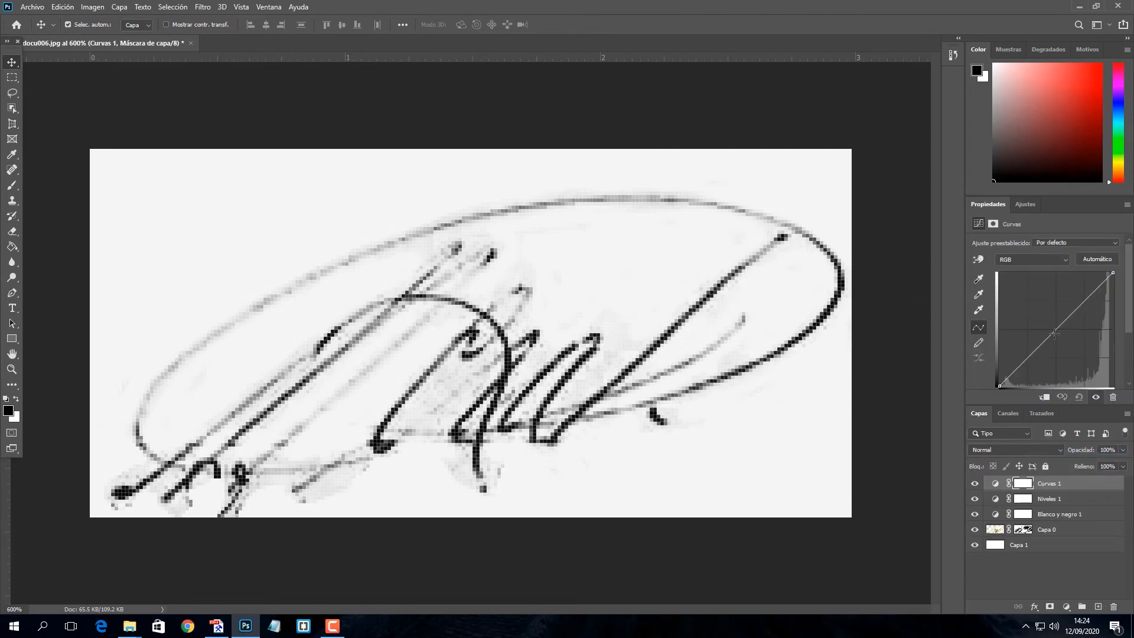
mouse_move(1054, 334)
left_mouse_down()
mouse_move(1046, 318)
mouse_move(1074, 344)
mouse_move(1060, 328)
left_mouse_up()
Add a Brightness/Contrast layer at brightness -10 and contrast 100, then select Capa 1
left_click(1066, 606)
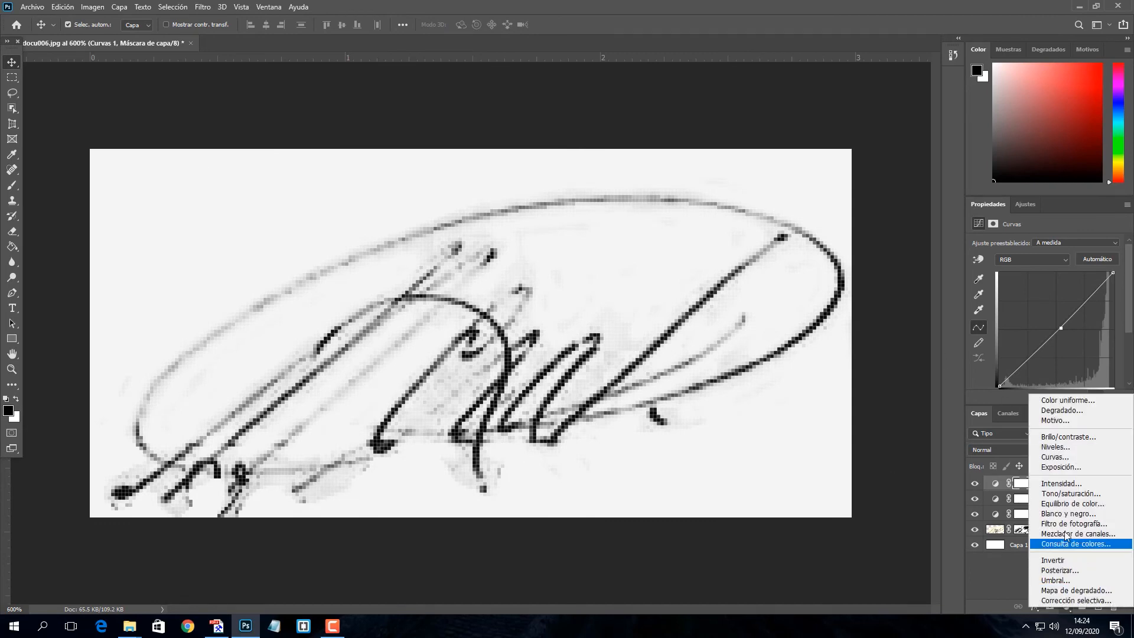
left_click(1062, 438)
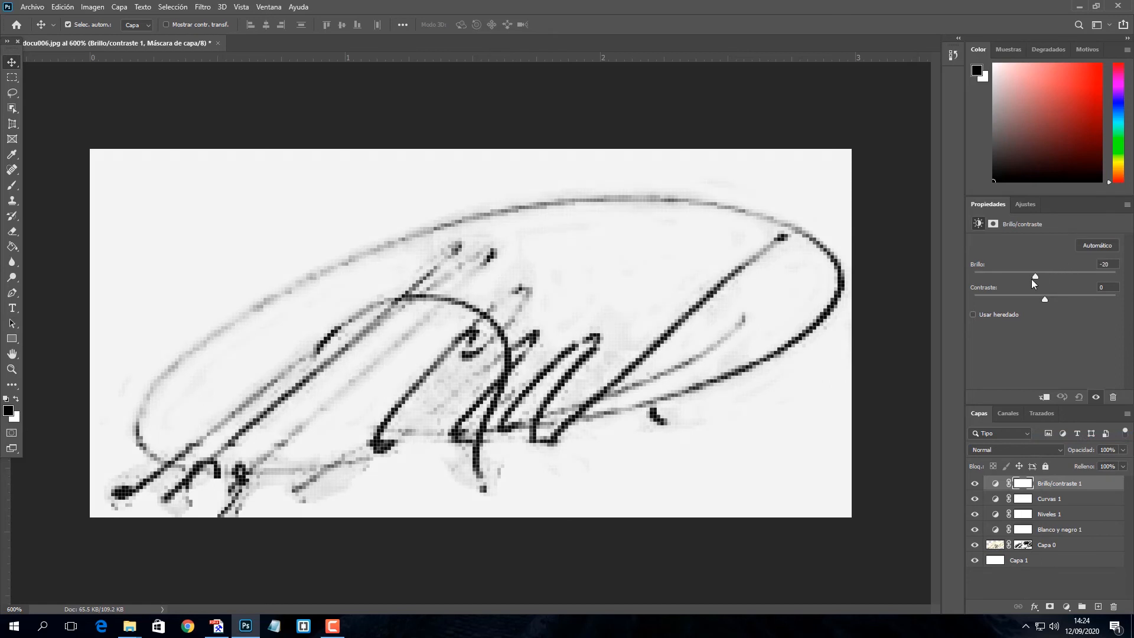
left_click_drag(1031, 279, 1085, 298)
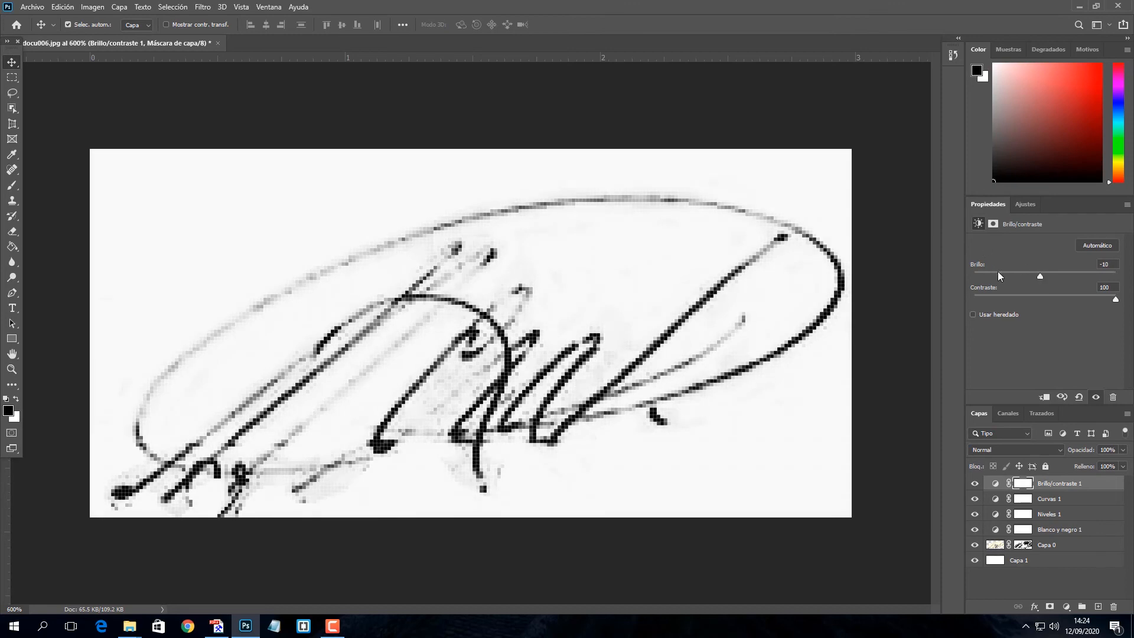
left_click(572, 172)
key("ctrl+minus")
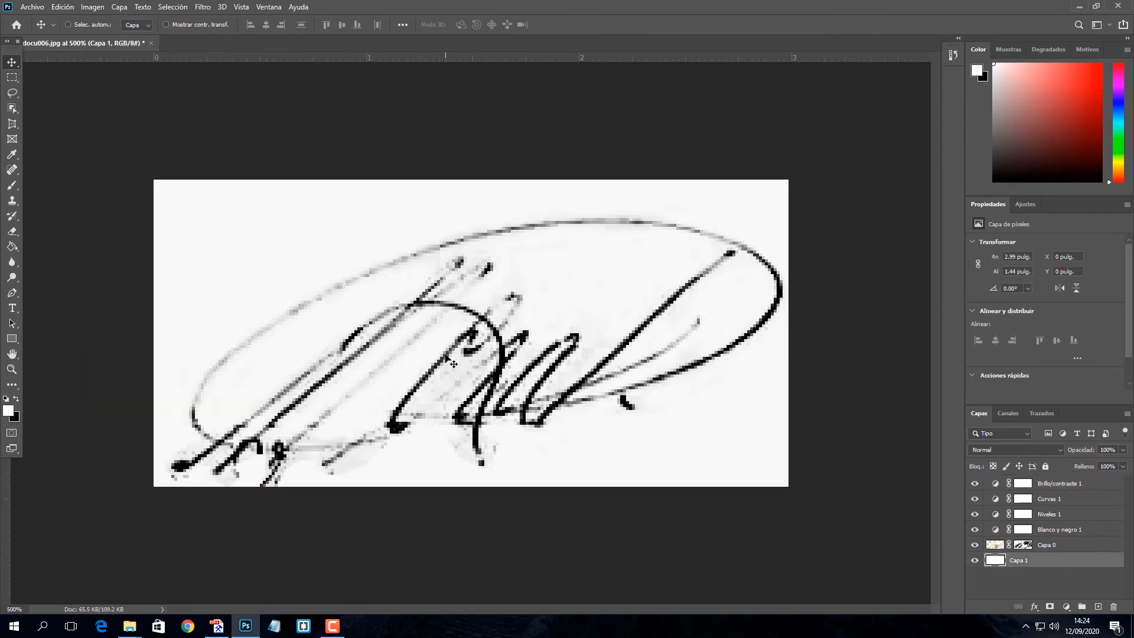
Merge Capa 0 through Brillo/contraste 1 into one layer and move it slightly upward
key("ctrl+minus")
key("ctrl+minus")
key("ctrl+minus")
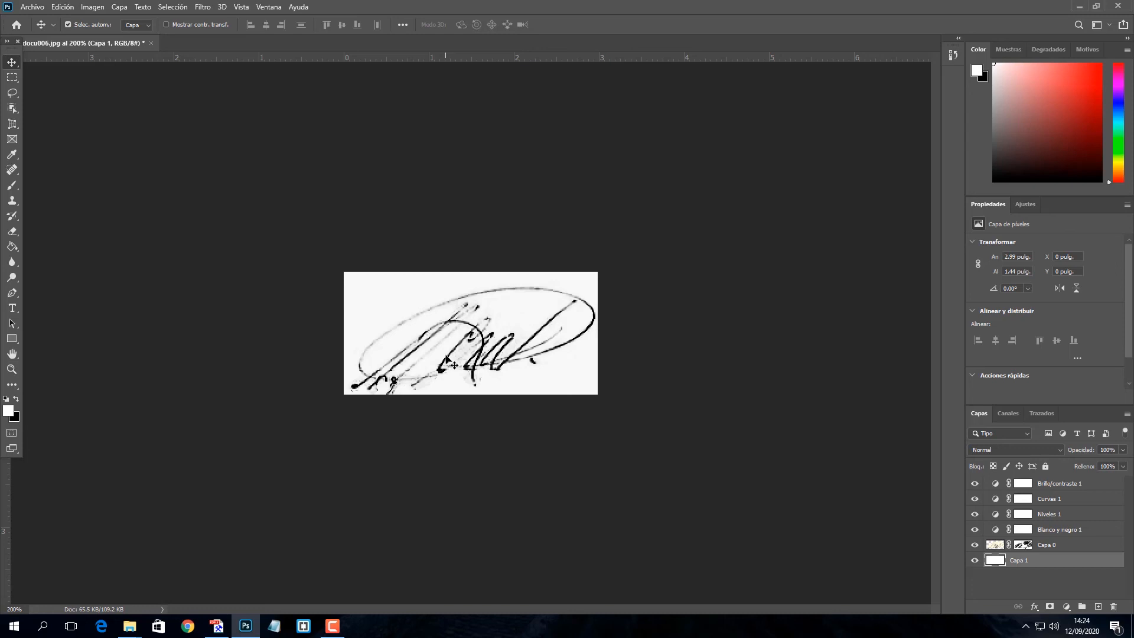
left_click(1061, 549)
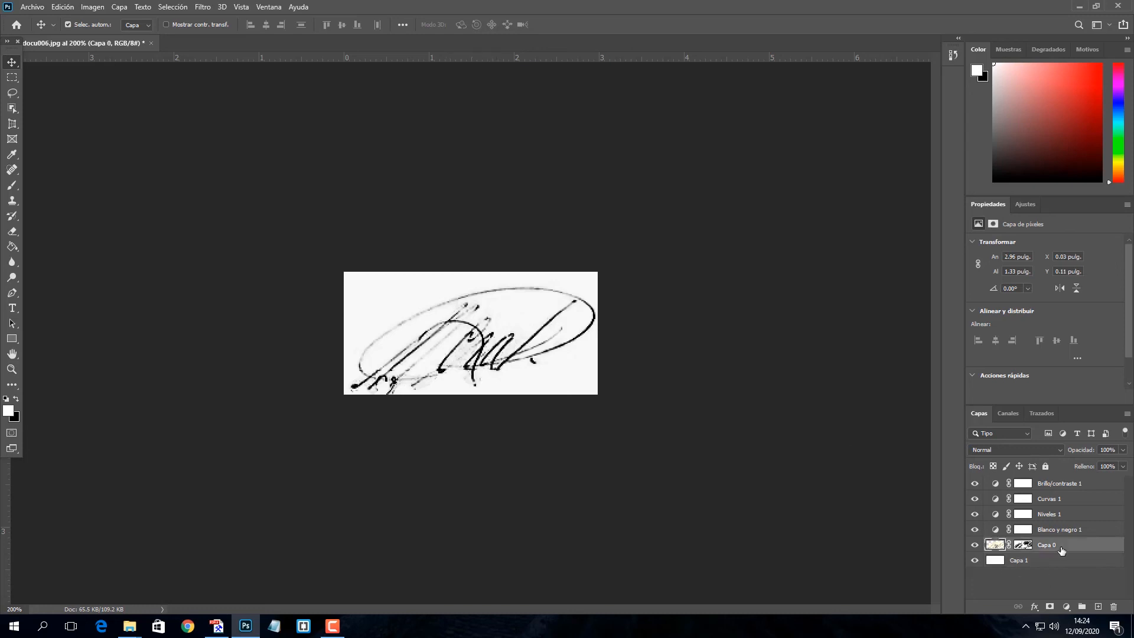
left_click(1078, 502, "shift")
key("ctrl+e")
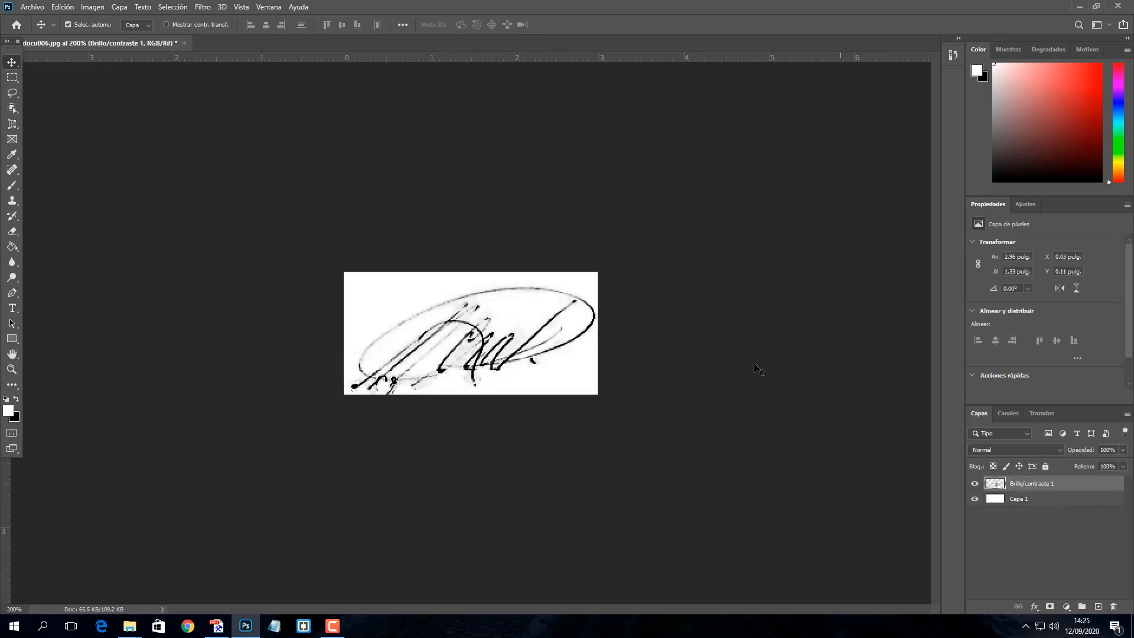
mouse_move(472, 342)
left_mouse_down()
mouse_move(419, 313)
mouse_move(492, 386)
mouse_move(455, 328)
mouse_move(466, 301)
mouse_move(469, 322)
mouse_move(446, 306)
left_mouse_up()
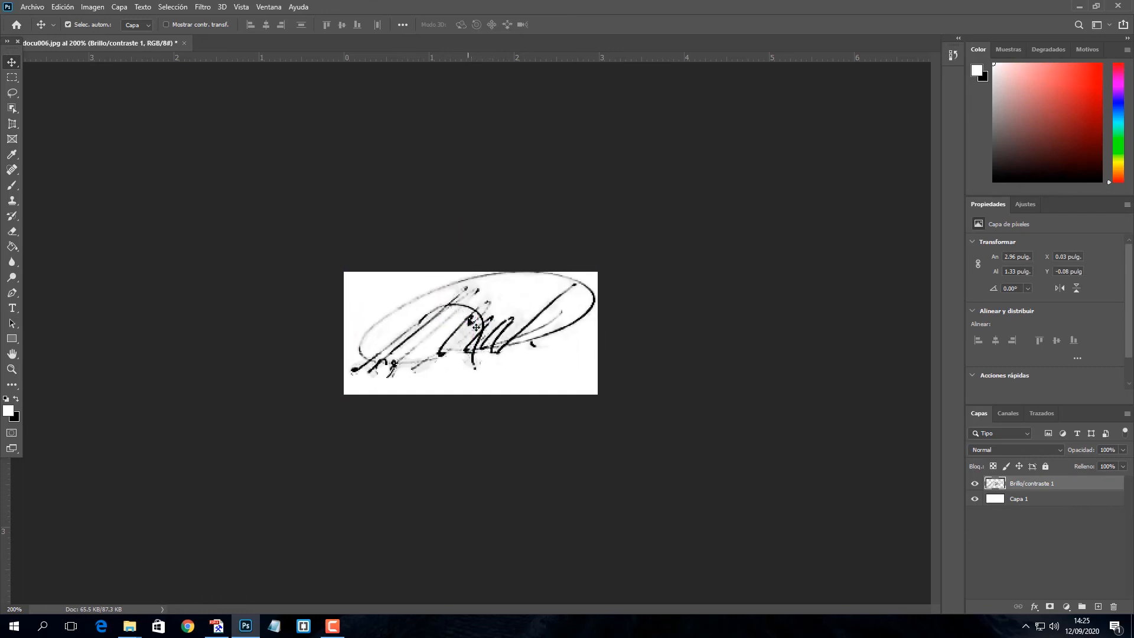